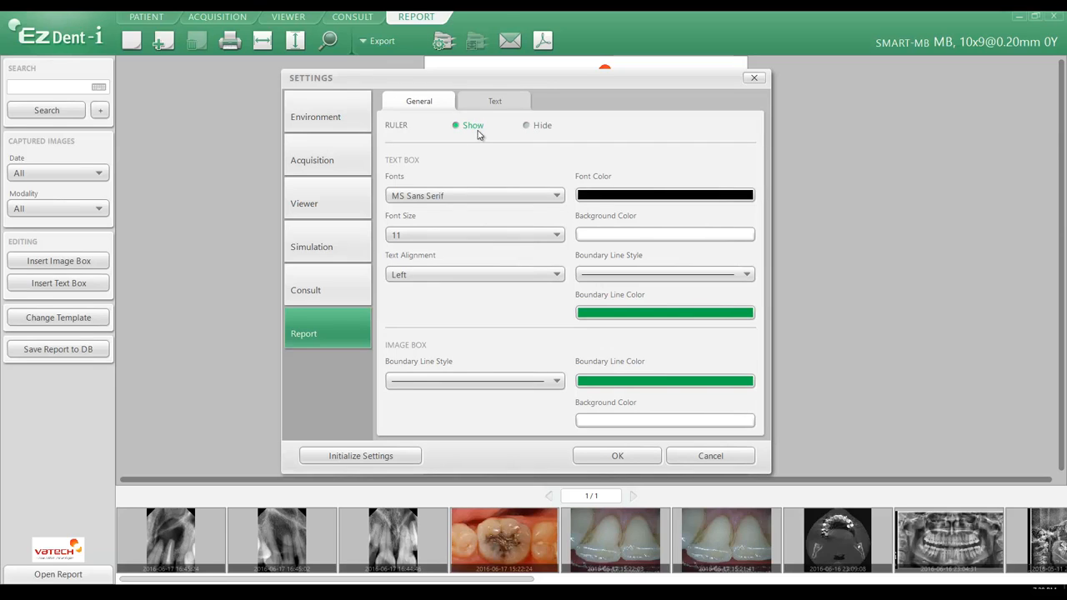
# Apply the settings and toggle the report page grid off and back on again
pyautogui.click(617, 457)
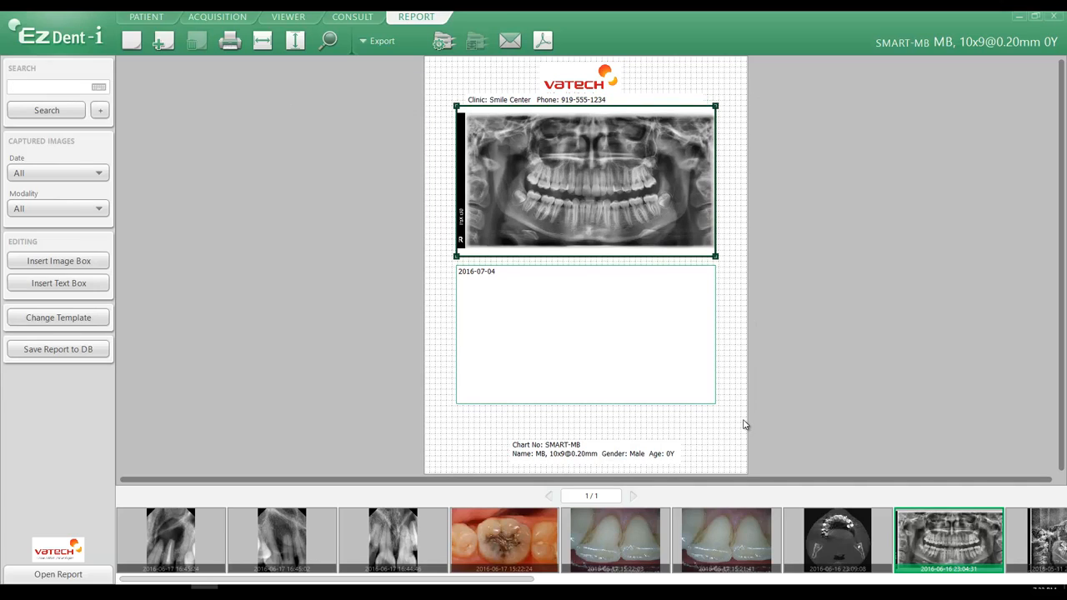
pyautogui.rightClick(434, 317)
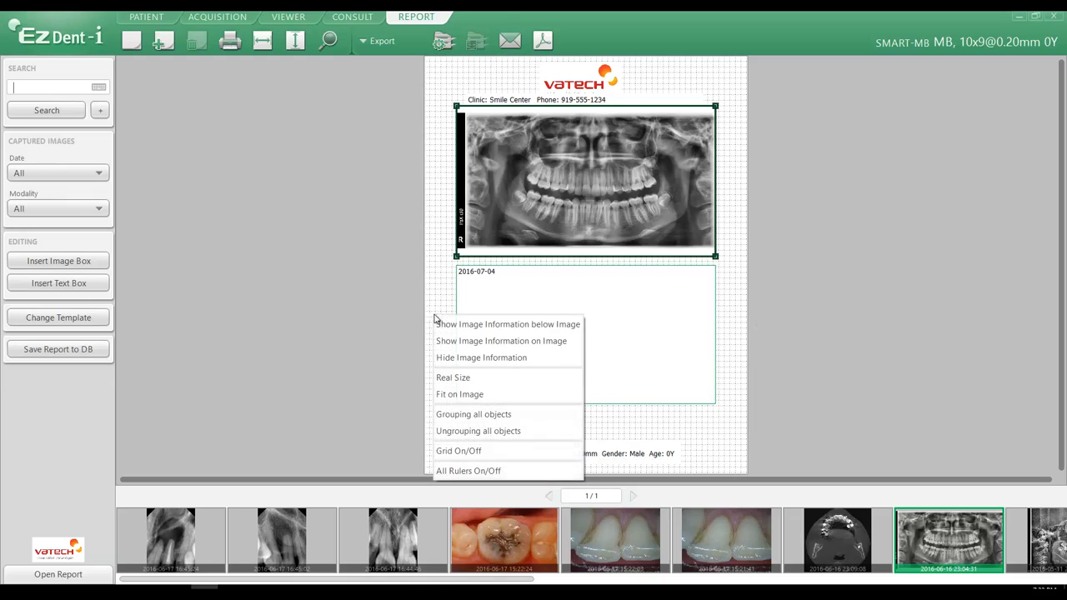
pyautogui.click(462, 451)
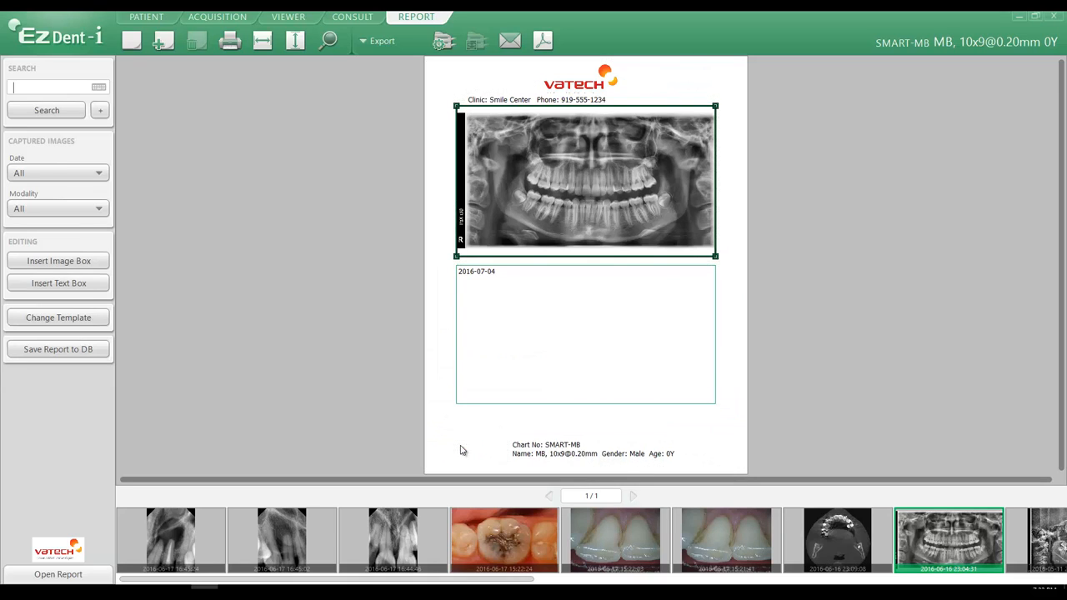
pyautogui.rightClick(444, 400)
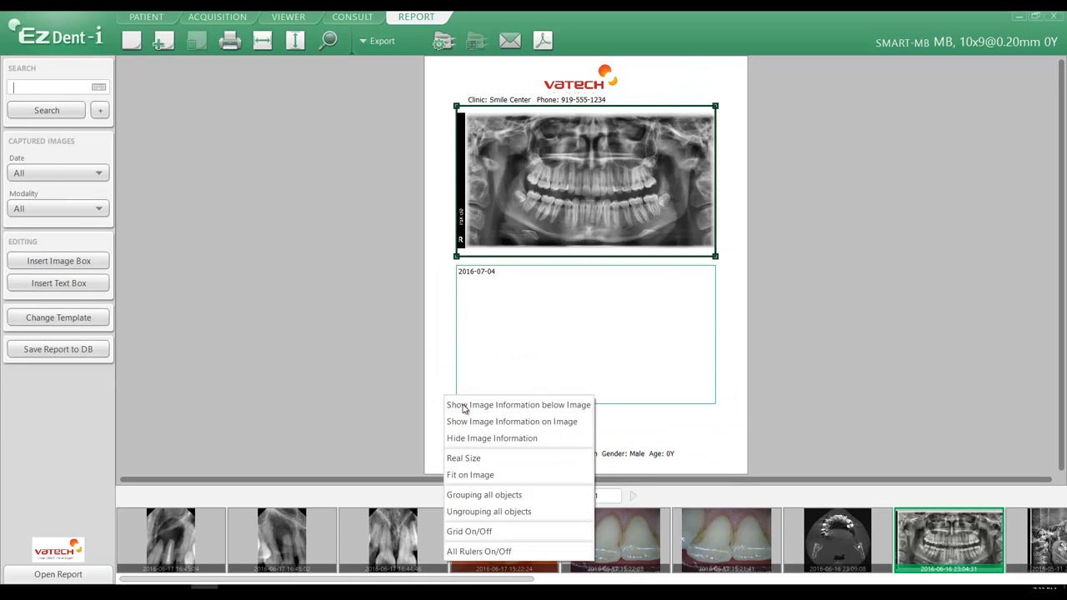
pyautogui.click(468, 531)
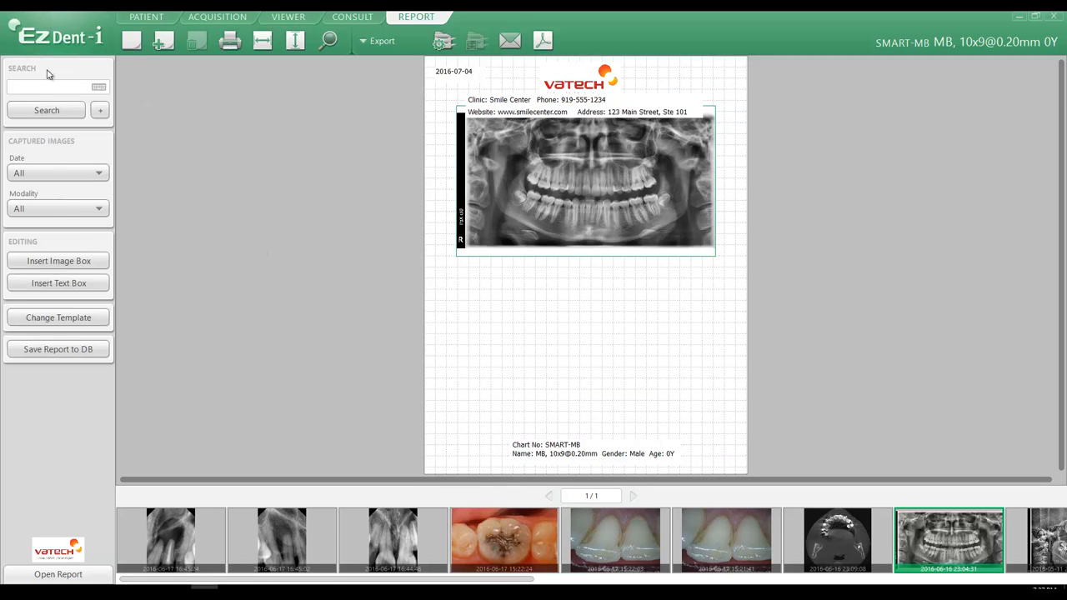
# Open the program's Report settings and set the text box font to Arial Black
pyautogui.click(53, 40)
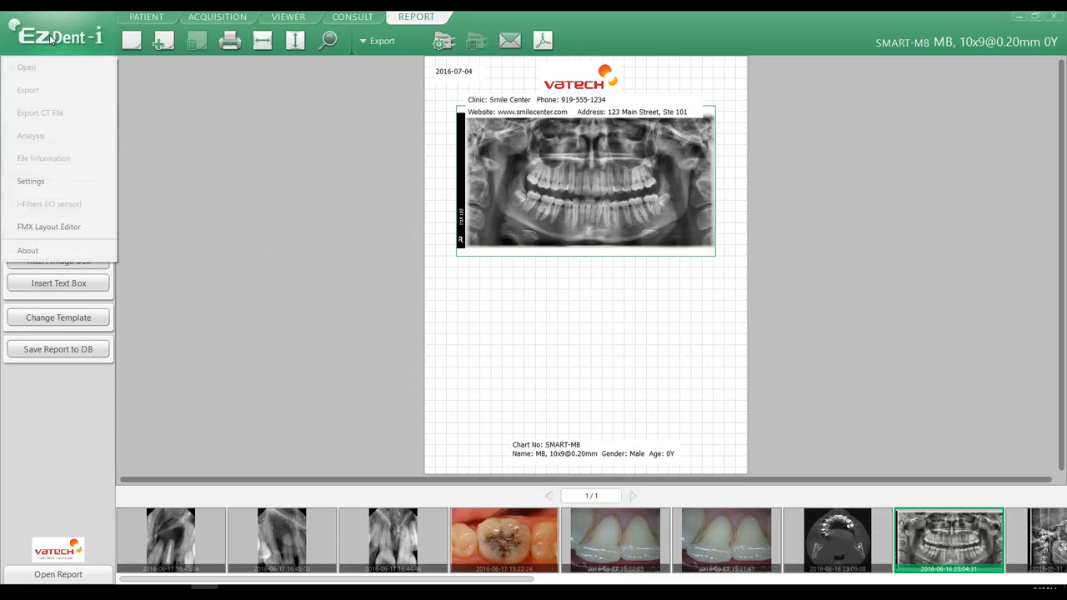
pyautogui.click(47, 181)
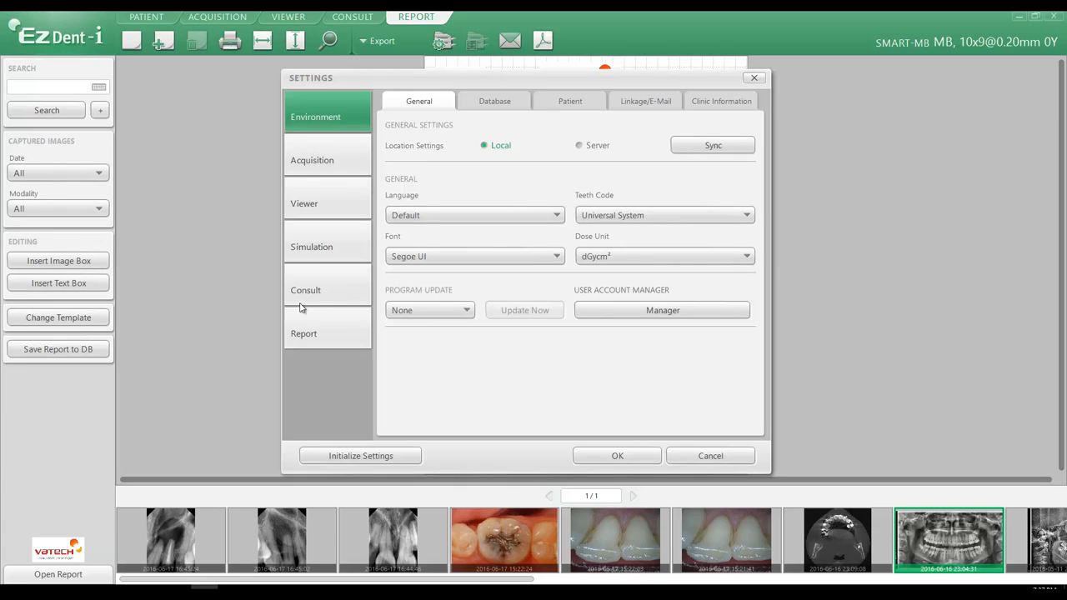
pyautogui.click(307, 331)
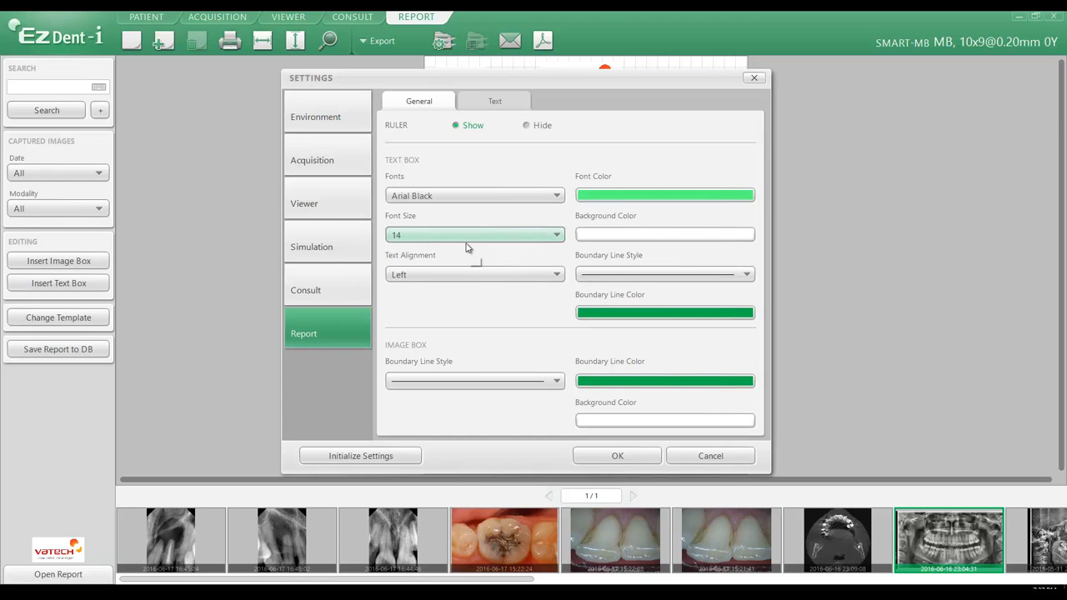
pyautogui.click(438, 197)
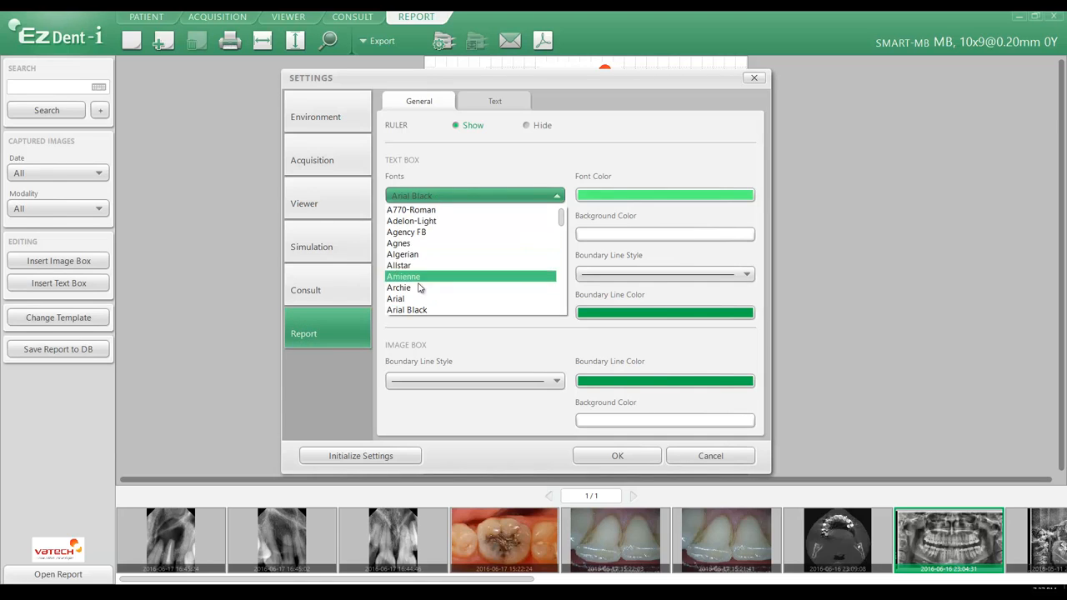
pyautogui.click(420, 309)
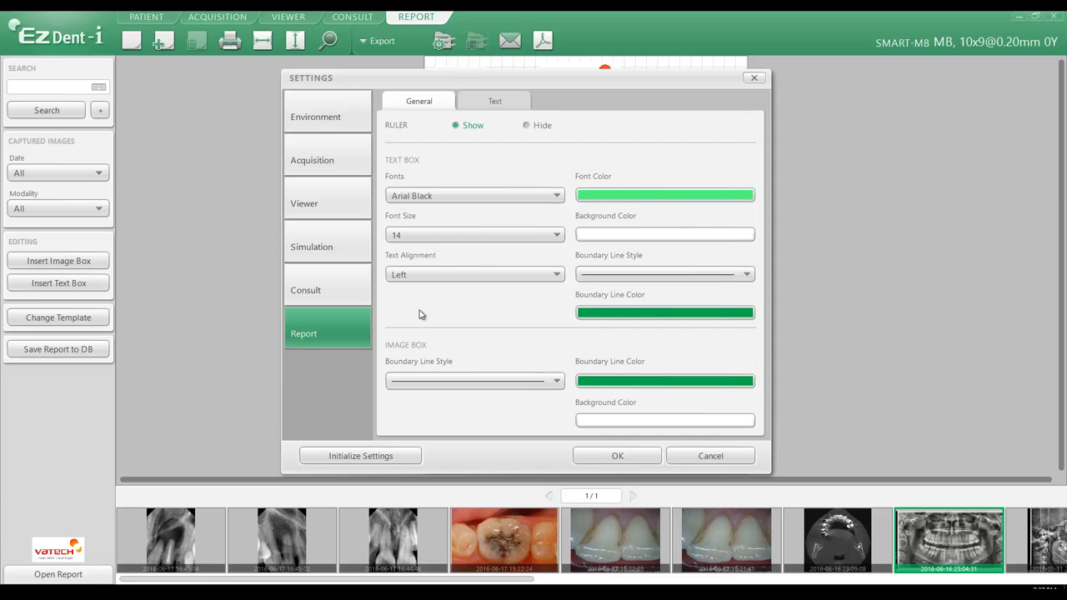
# Set the text box font color to dark red
pyautogui.click(631, 196)
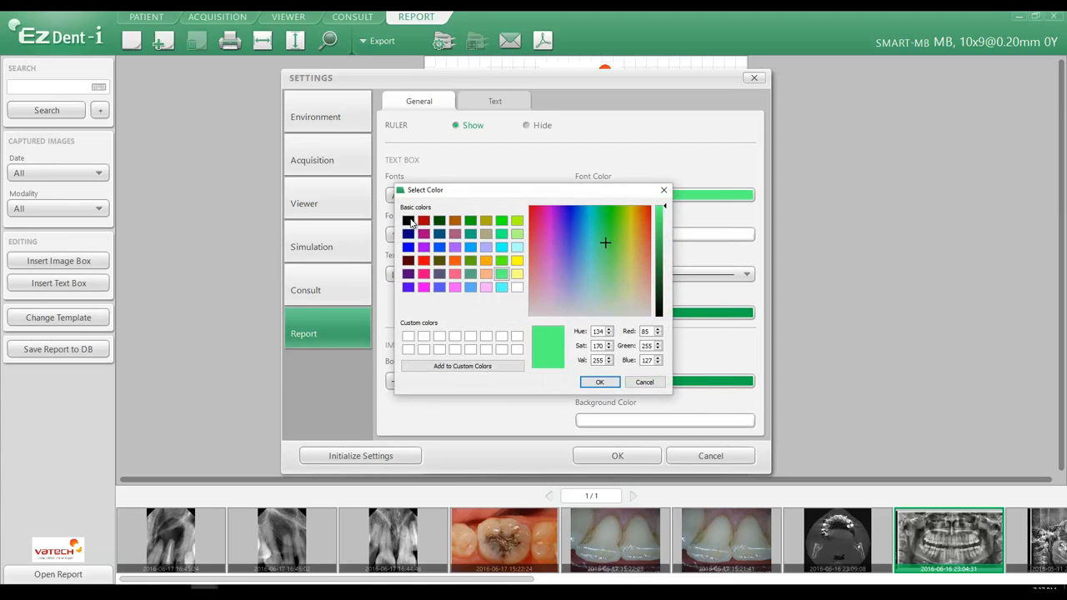
pyautogui.click(408, 221)
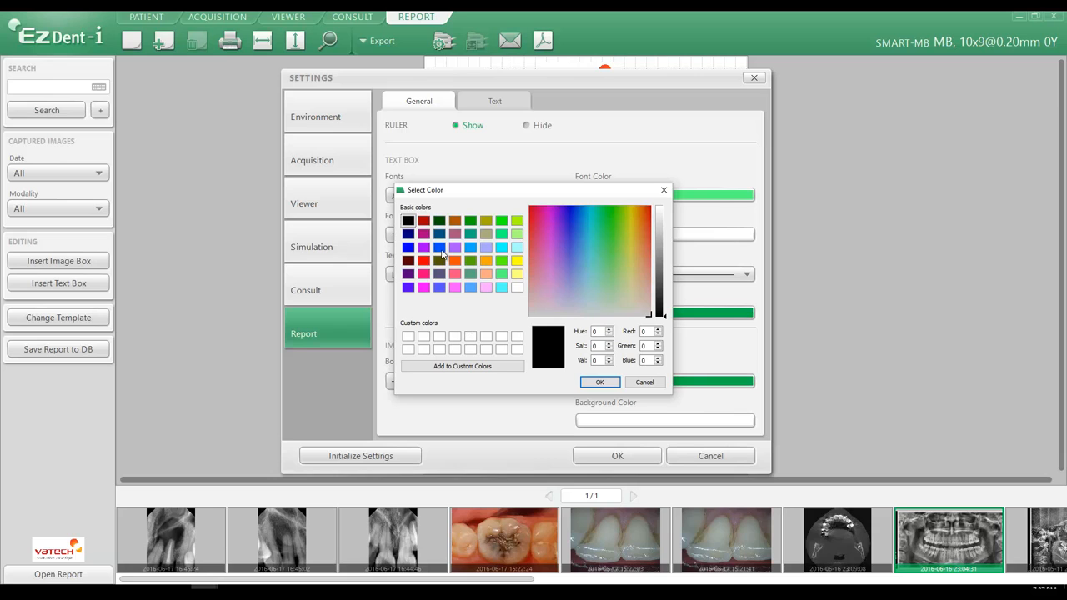
pyautogui.click(423, 221)
pyautogui.click(599, 383)
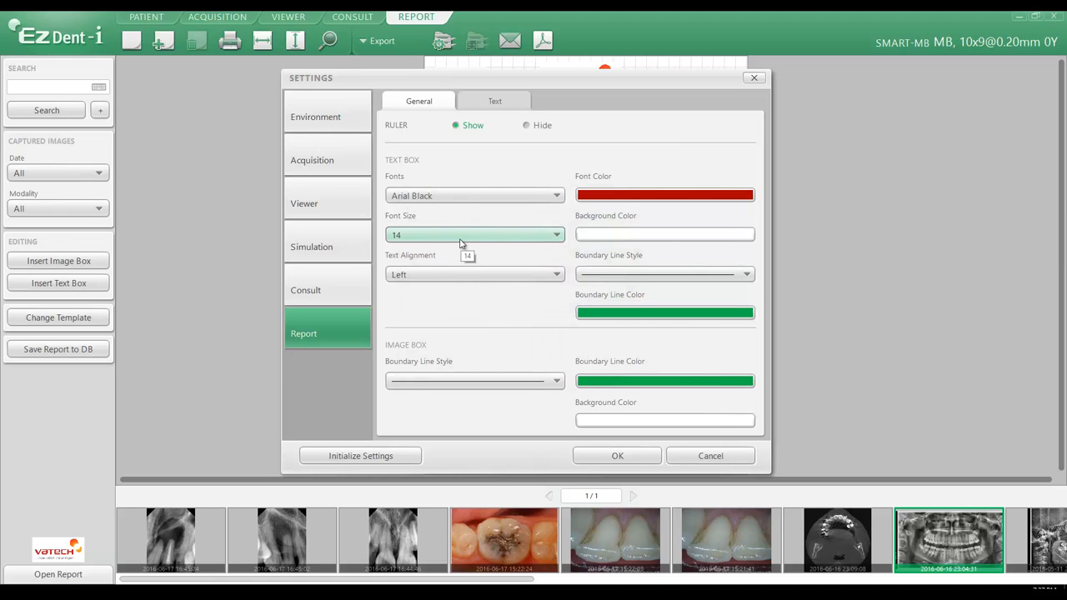
# Set the text box background color to bright green
pyautogui.click(659, 236)
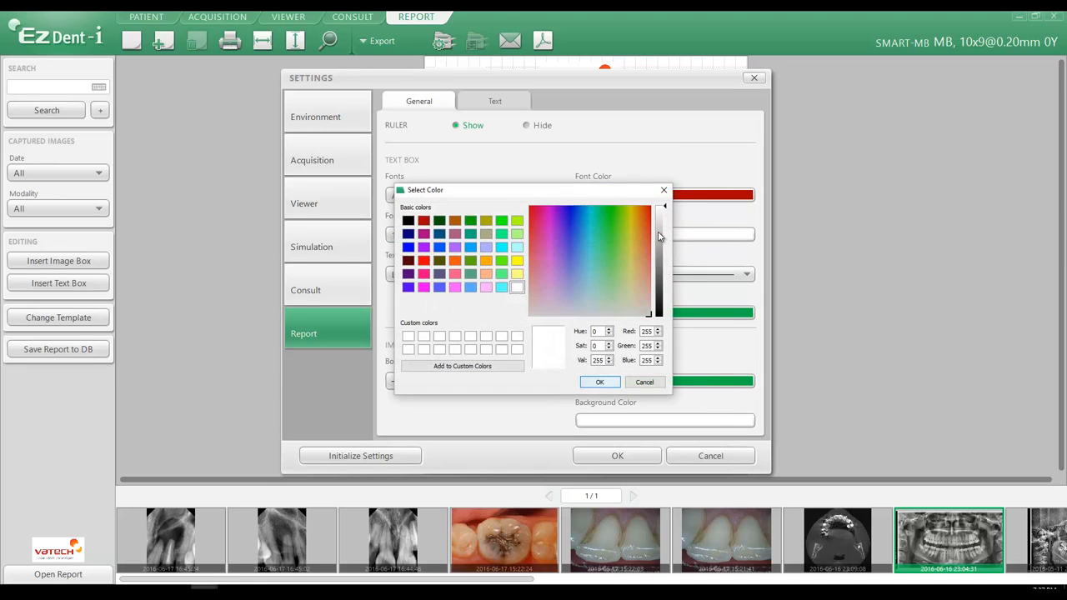
pyautogui.click(501, 220)
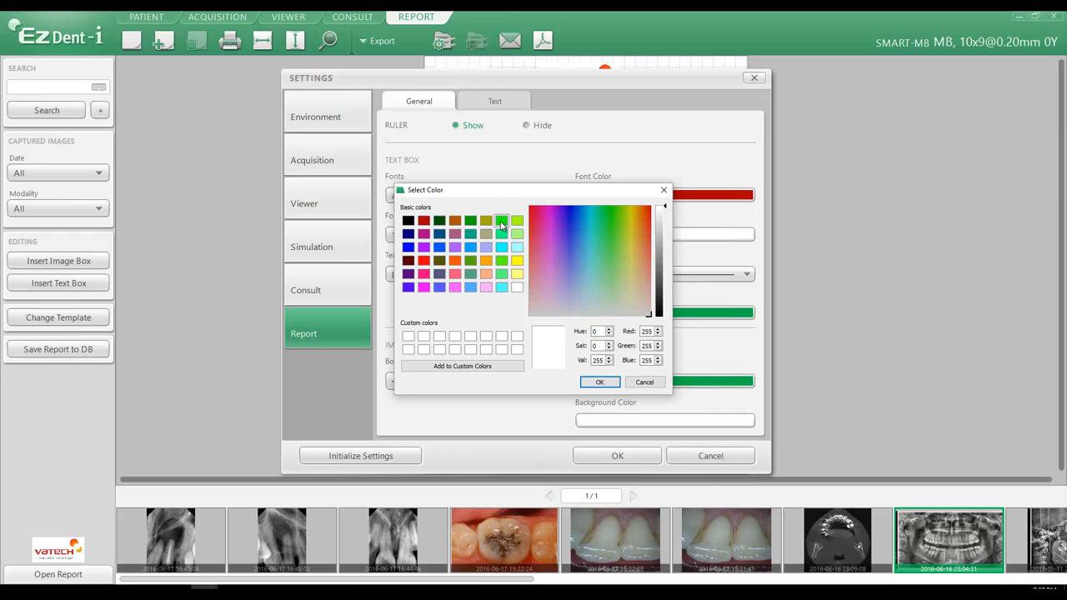
pyautogui.click(600, 383)
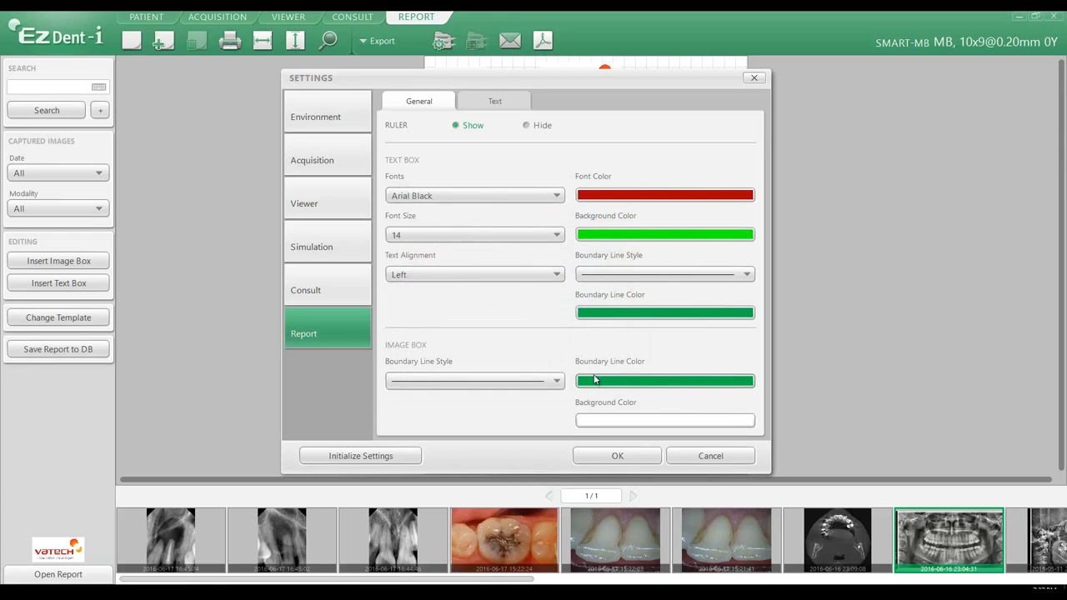
# Set the text alignment to Center and the boundary line style to a thick solid line
pyautogui.click(455, 275)
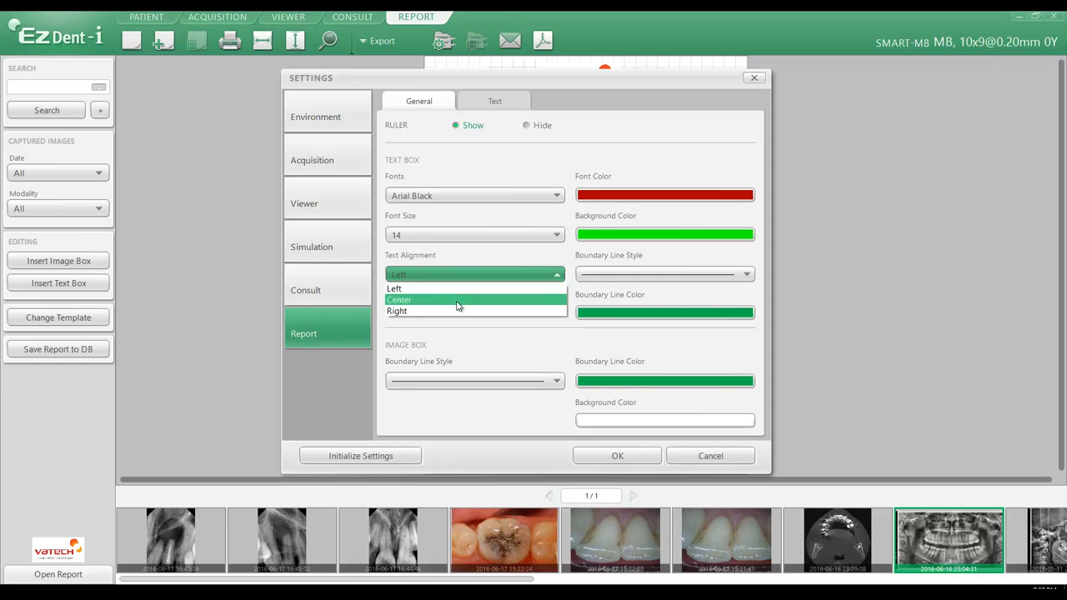
pyautogui.click(458, 300)
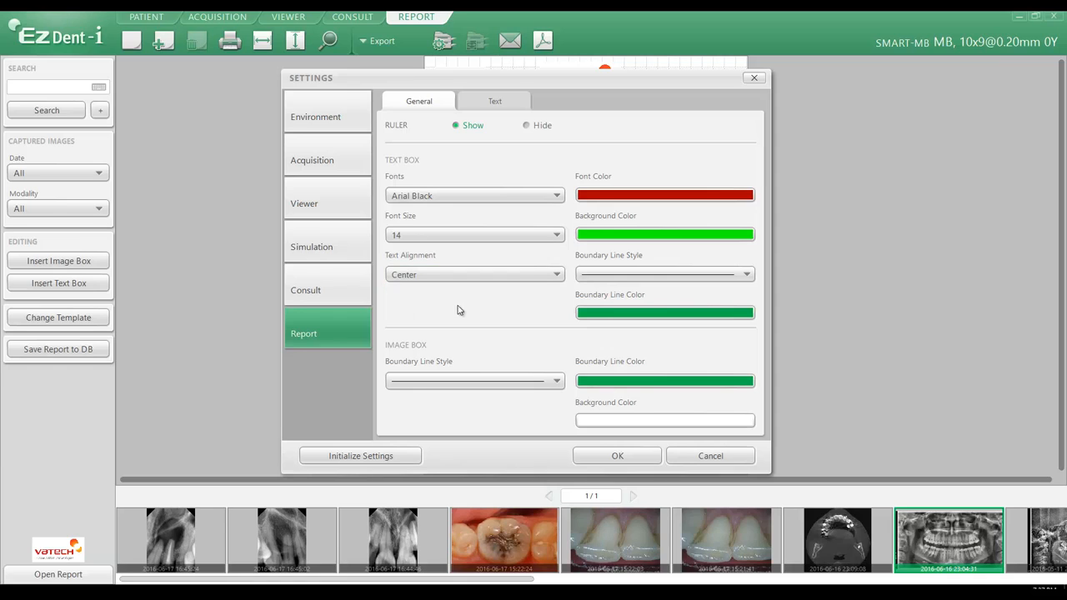
pyautogui.click(623, 278)
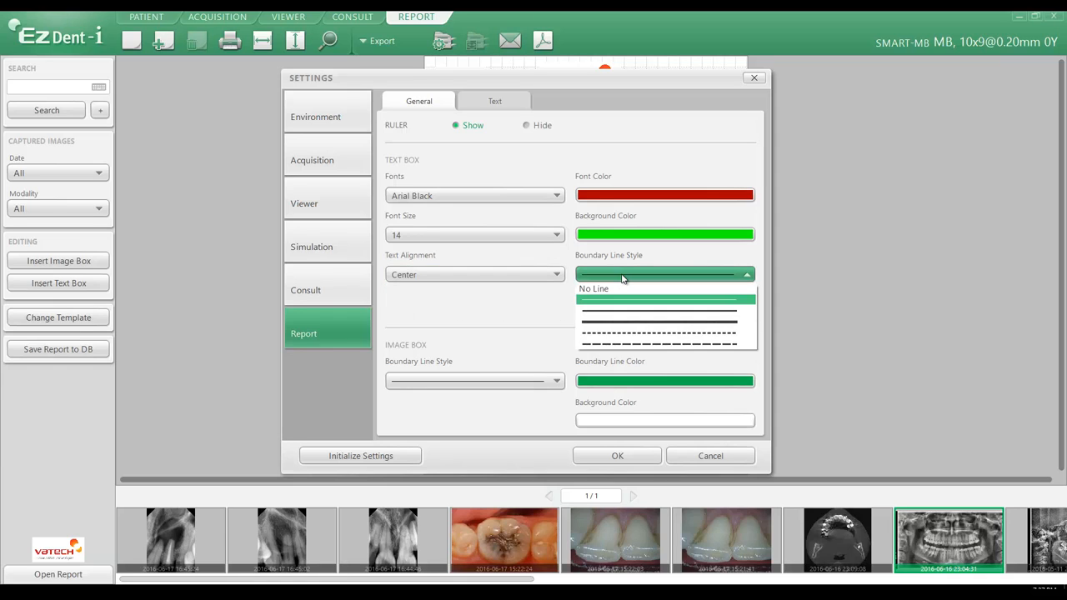
pyautogui.click(626, 329)
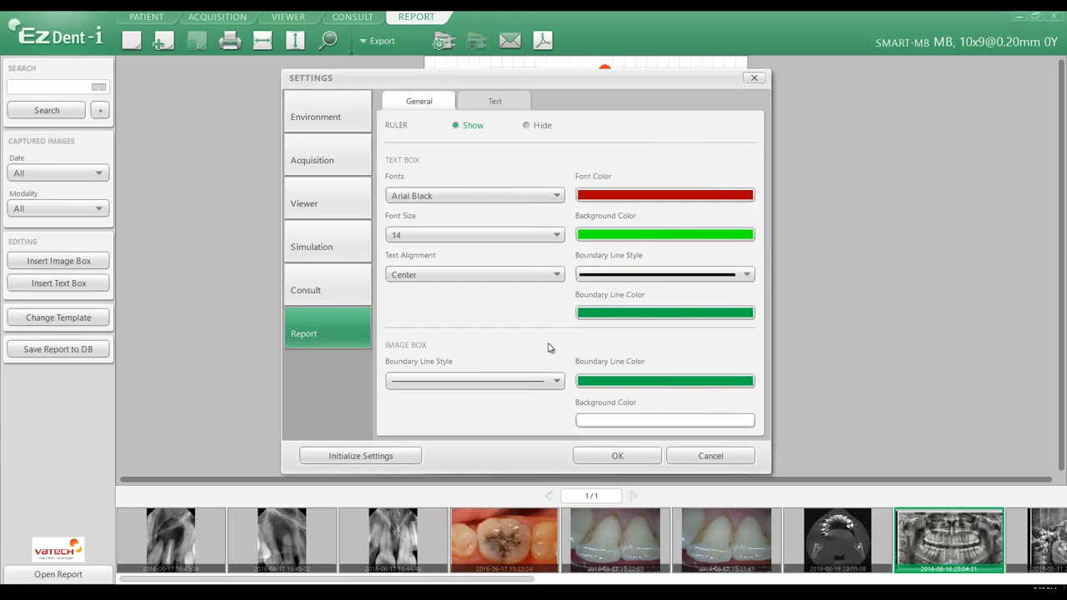
# Set the text box boundary line color to black and apply the report settings
pyautogui.click(635, 316)
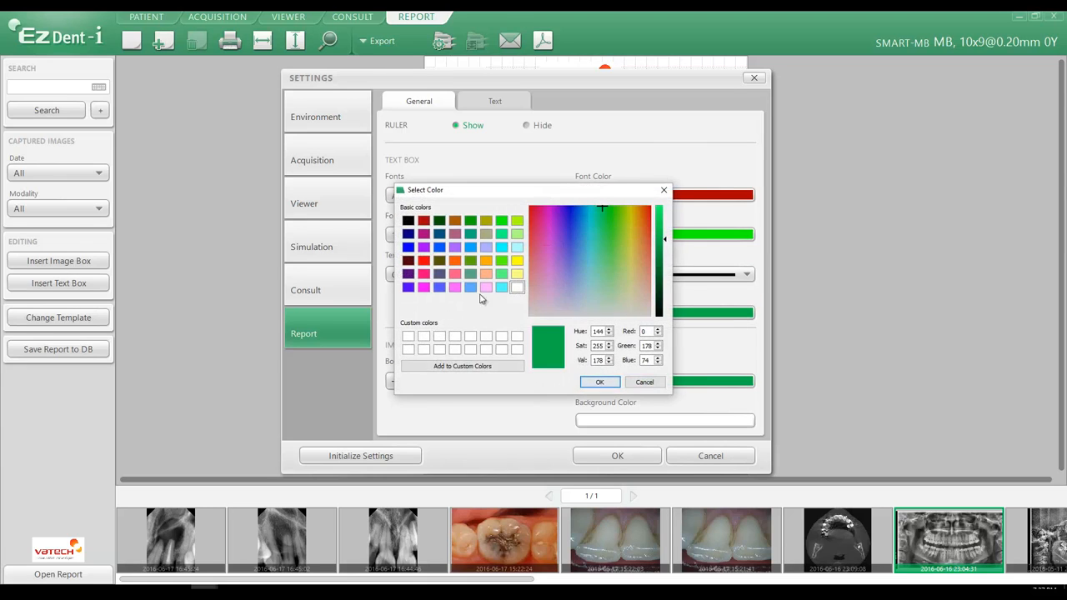
pyautogui.click(410, 222)
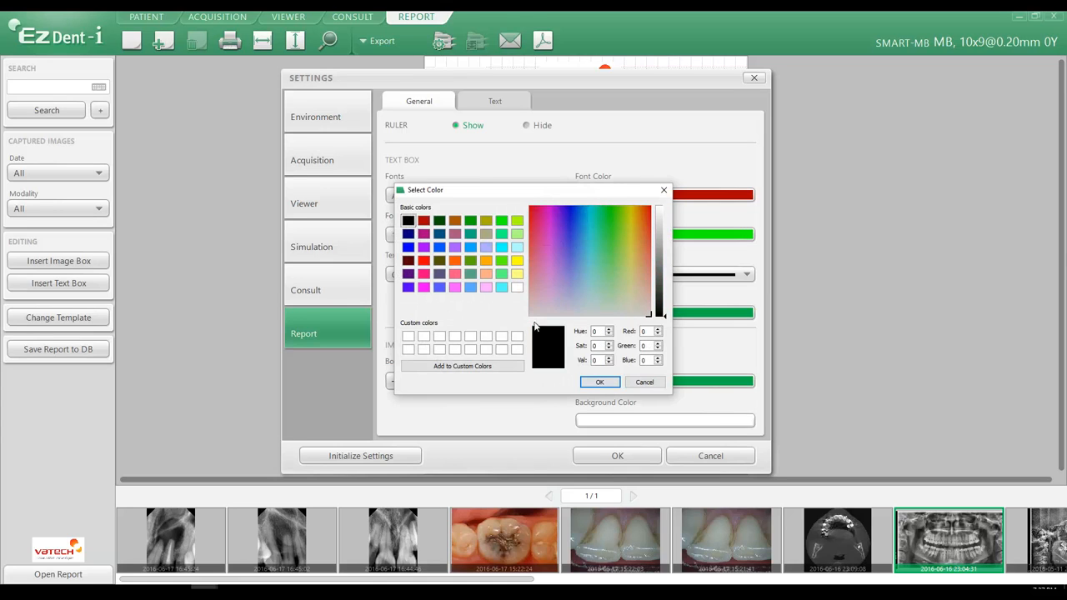
pyautogui.click(600, 381)
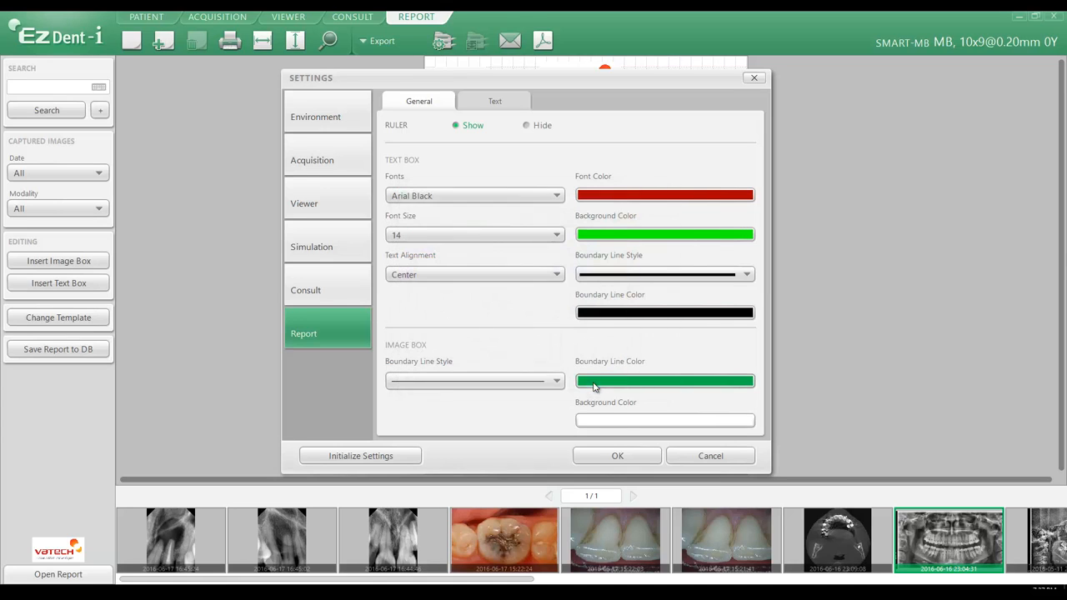
pyautogui.click(617, 456)
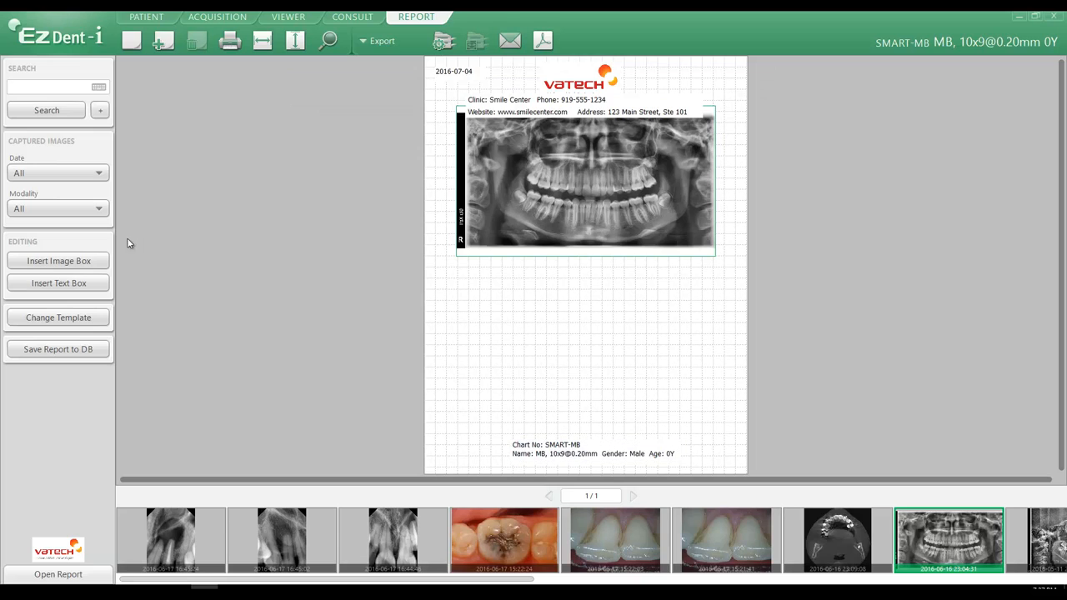
# Insert a text box, move it below the panoramic image and widen it slightly
pyautogui.click(52, 284)
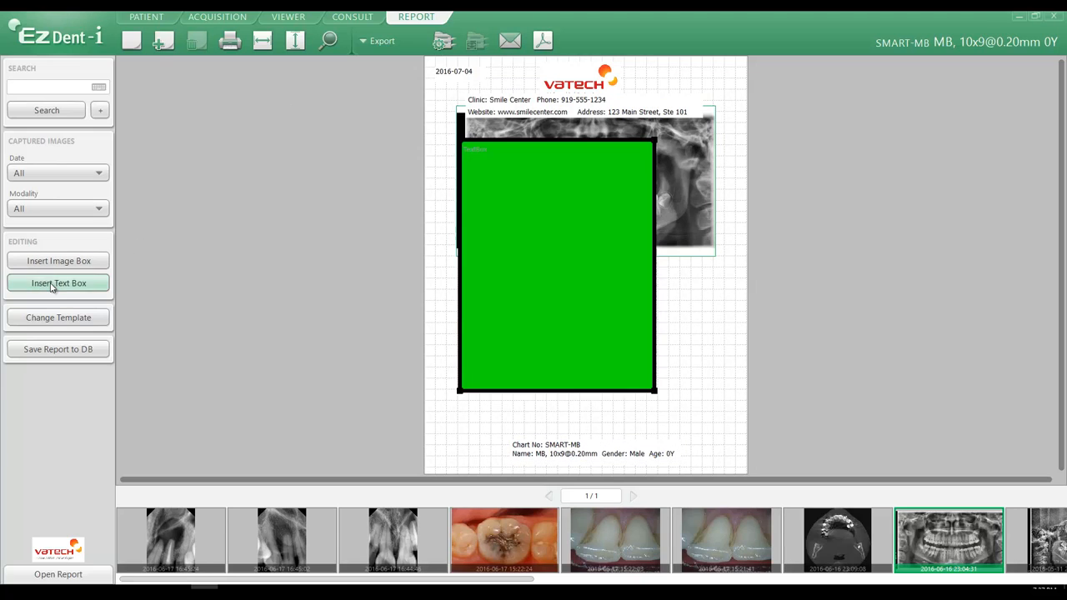
pyautogui.moveTo(531, 224); pyautogui.dragTo(528, 295)
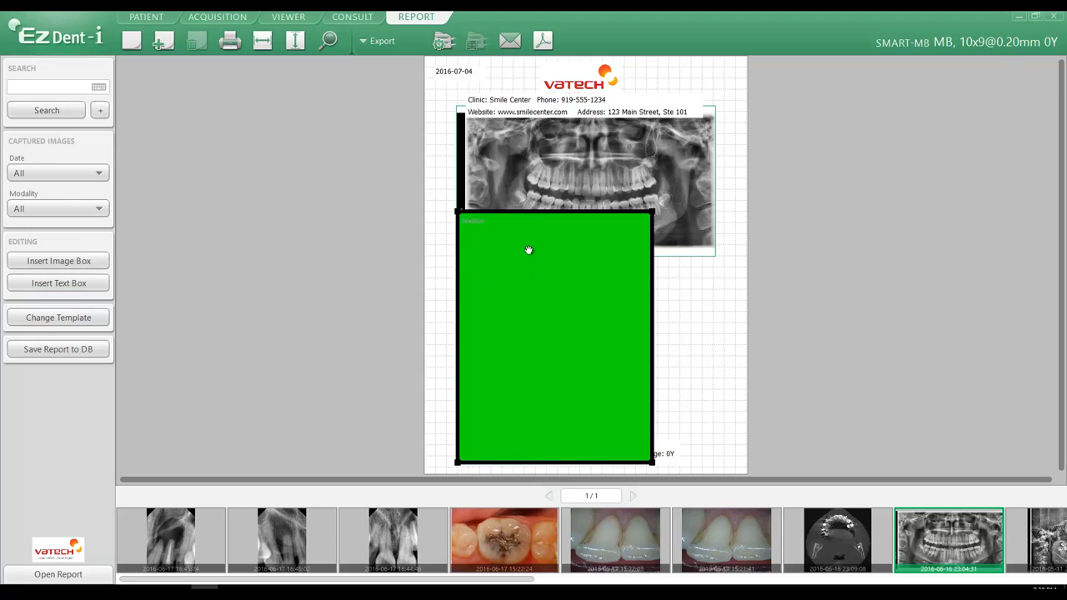
pyautogui.moveTo(533, 212); pyautogui.dragTo(537, 288)
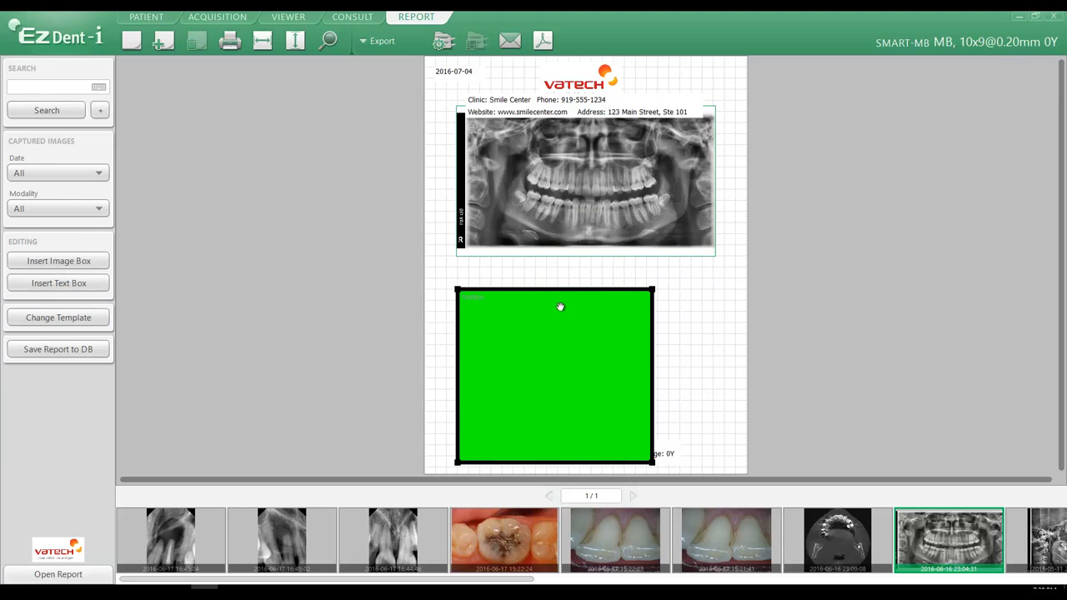
pyautogui.moveTo(653, 375); pyautogui.dragTo(691, 375)
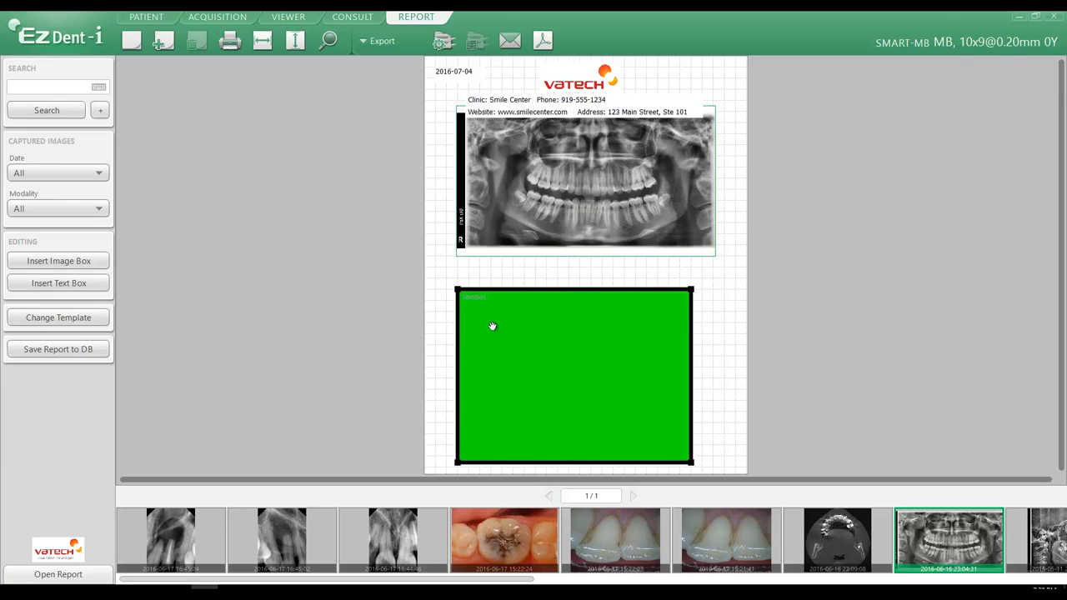
# Enter the text box caption "Extraction of Tooth #13"
pyautogui.doubleClick(484, 301)
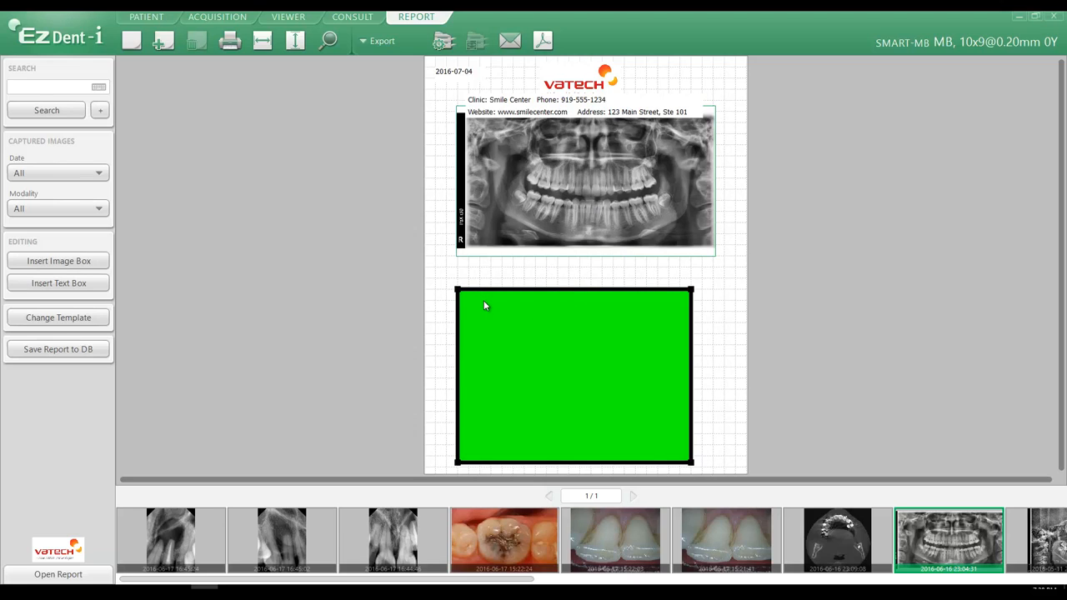
pyautogui.write('Extraction of Tooth #13')
# Resize and move the text box into a thin banner directly under the image, matching its width
pyautogui.moveTo(567, 459); pyautogui.dragTo(557, 328)
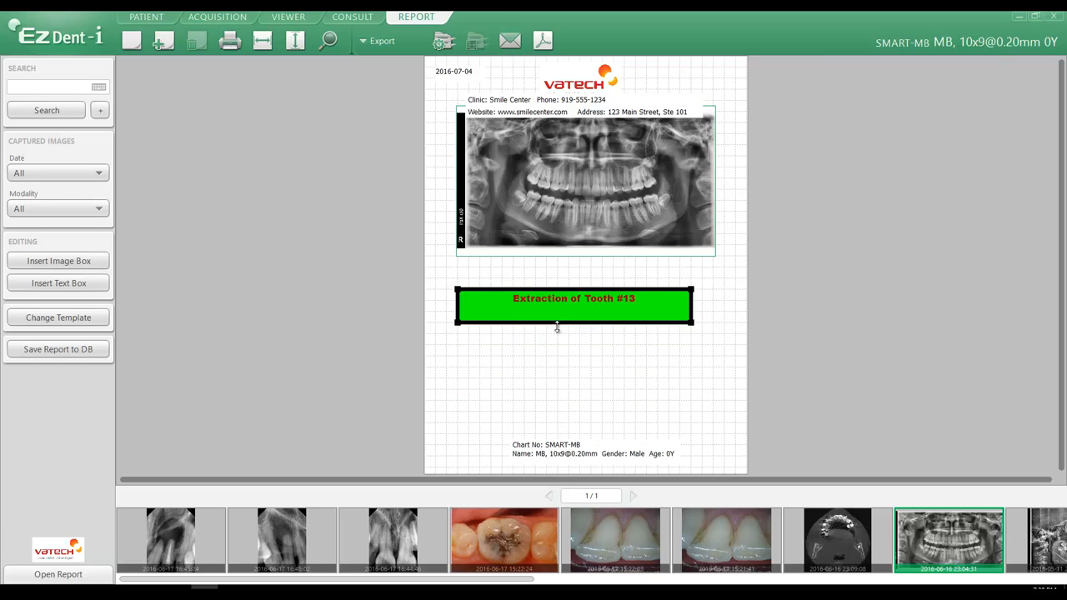
pyautogui.moveTo(692, 307)
pyautogui.mouseDown()
pyautogui.moveTo(626, 307)
pyautogui.moveTo(708, 303)
pyautogui.mouseUp()
pyautogui.moveTo(588, 288); pyautogui.dragTo(588, 268)
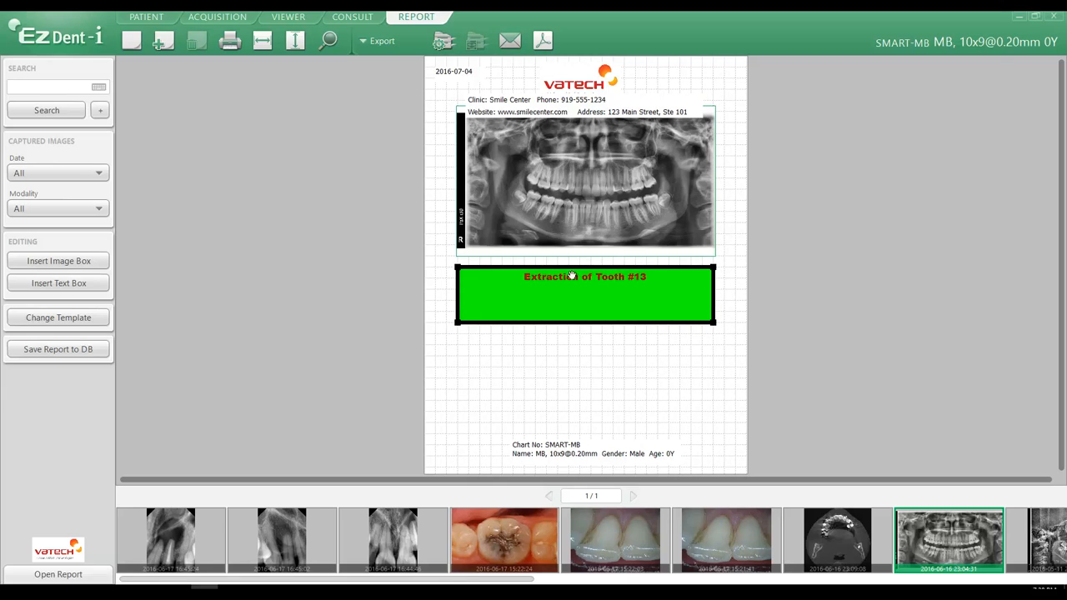
pyautogui.moveTo(583, 313); pyautogui.dragTo(586, 291)
pyautogui.click(586, 320)
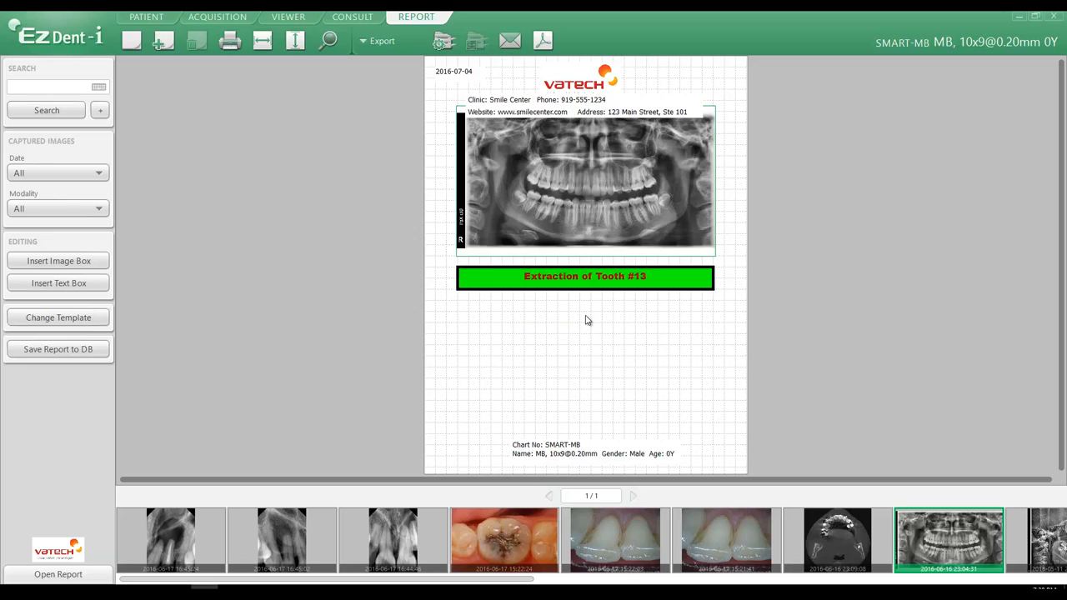
# Open the caption text box's properties and set its text size to 12
pyautogui.rightClick(490, 288)
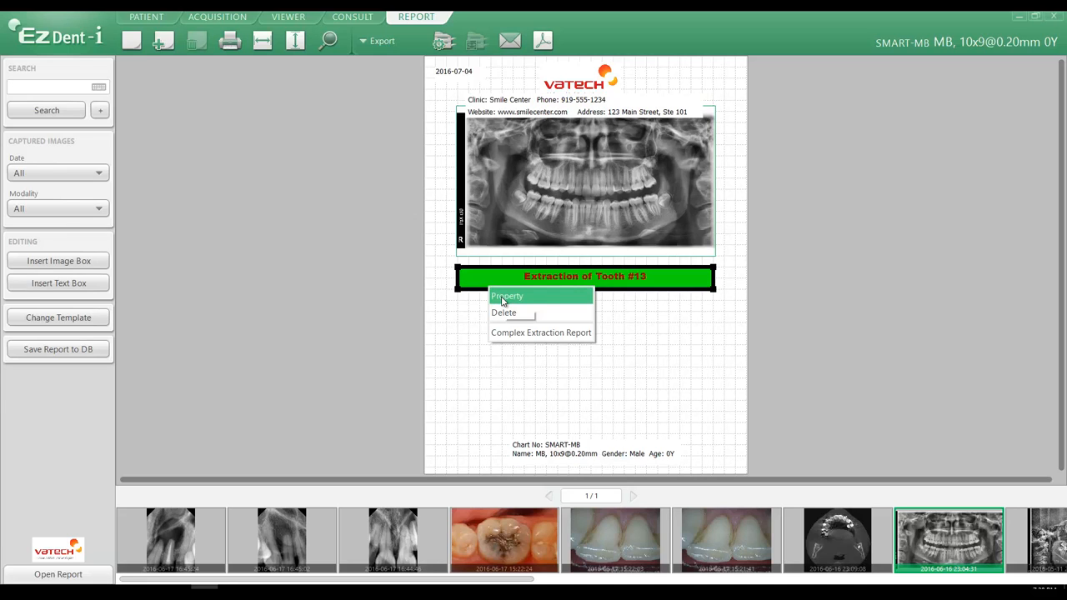
pyautogui.click(502, 298)
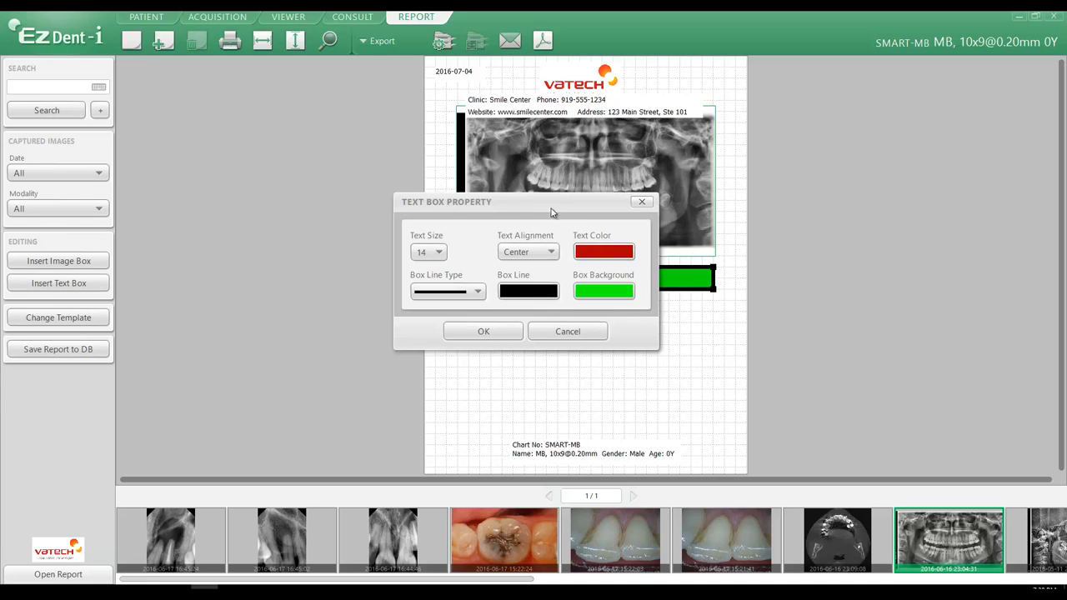
pyautogui.moveTo(550, 213); pyautogui.dragTo(893, 179)
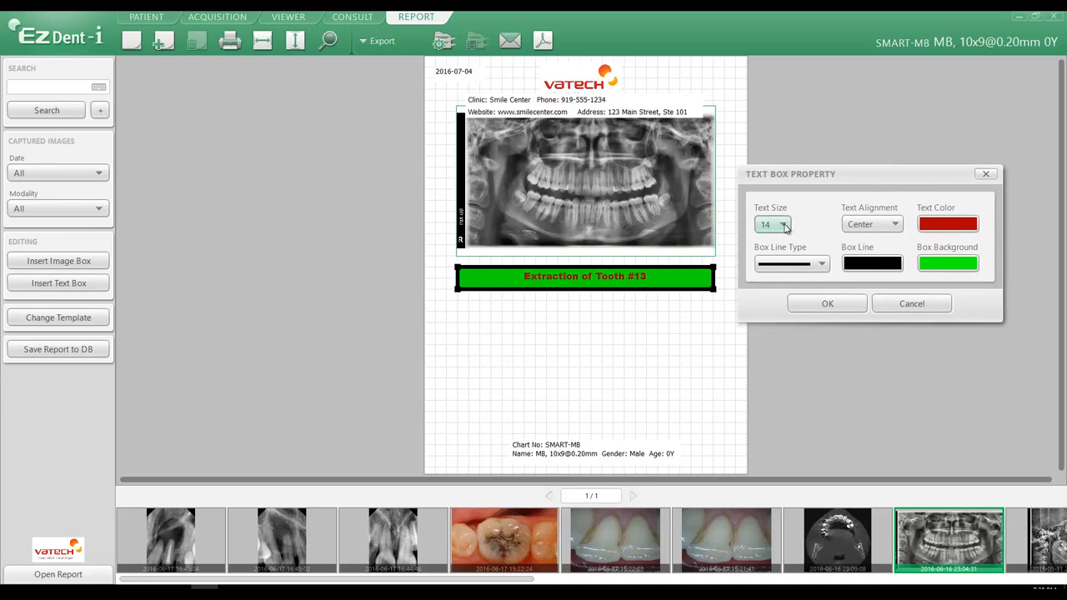
pyautogui.click(783, 225)
pyautogui.click(769, 299)
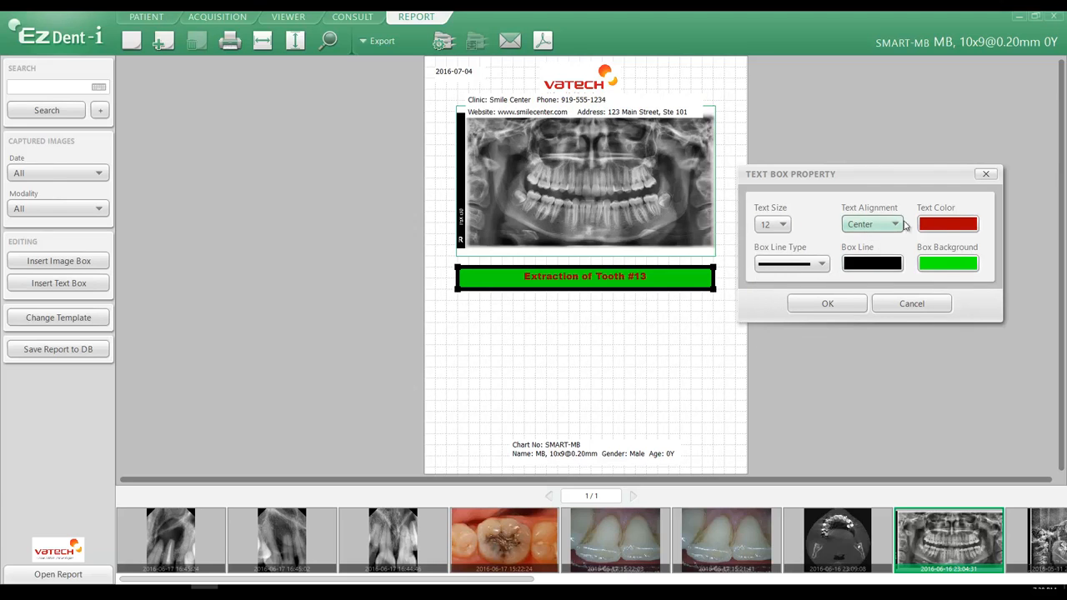
# Set the caption's text color to black and its box background to white, and apply the properties
pyautogui.click(945, 226)
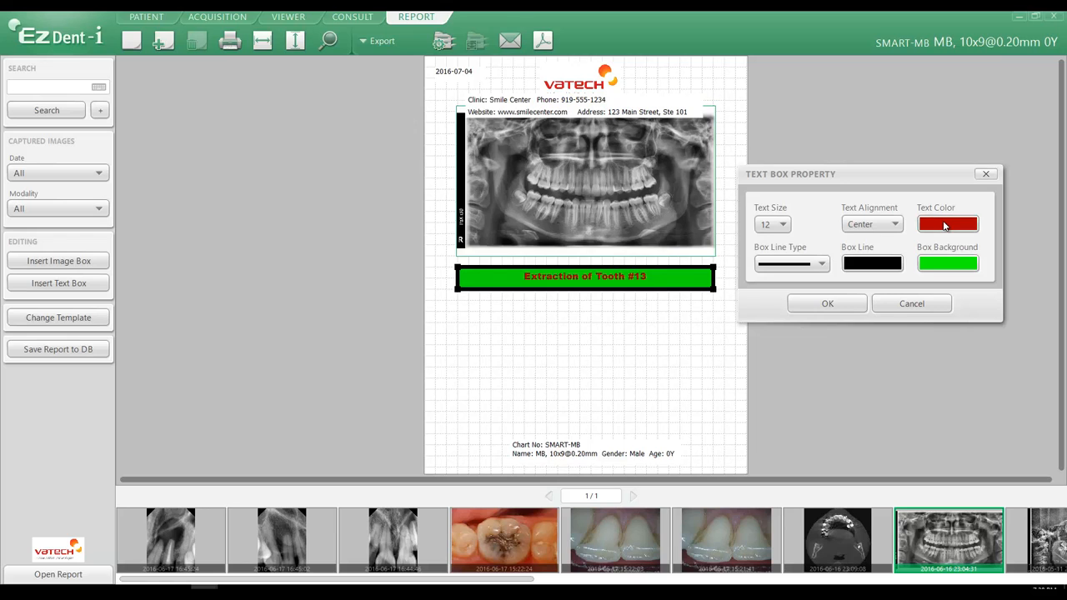
pyautogui.click(407, 221)
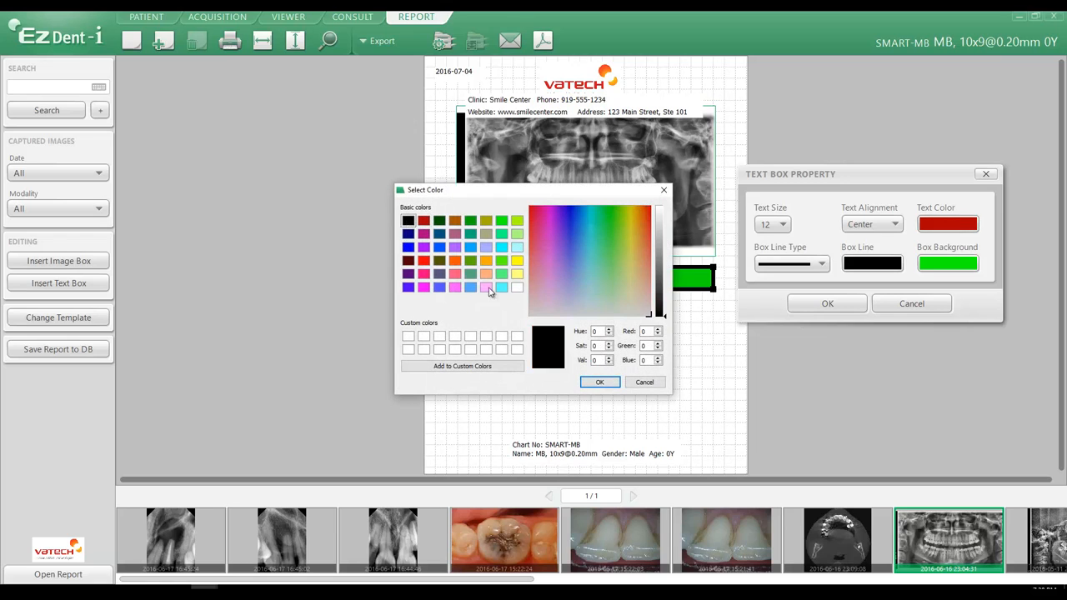
pyautogui.click(599, 382)
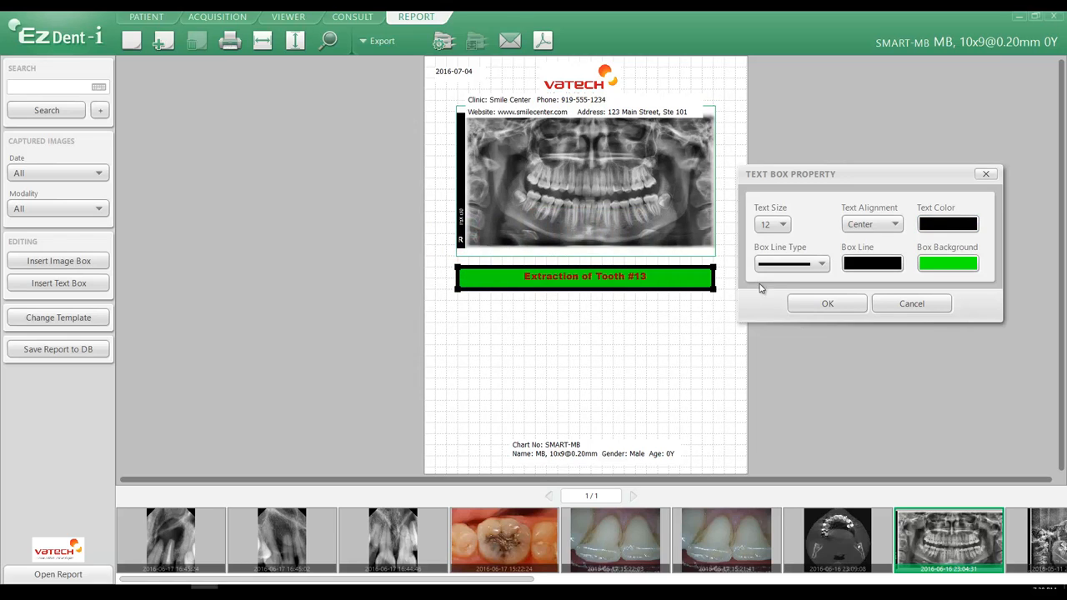
pyautogui.click(953, 265)
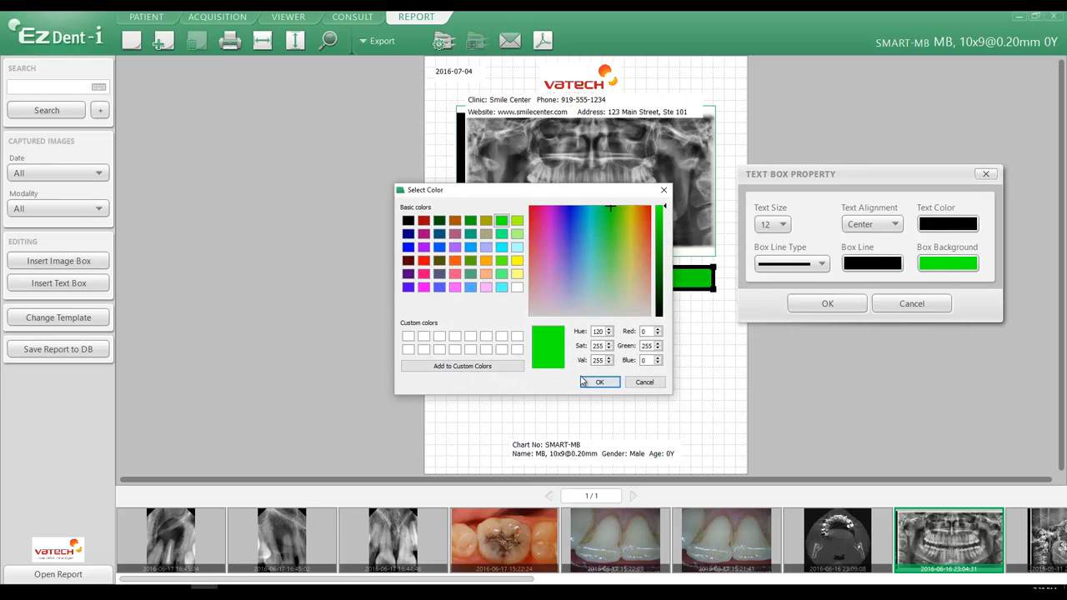
pyautogui.click(516, 286)
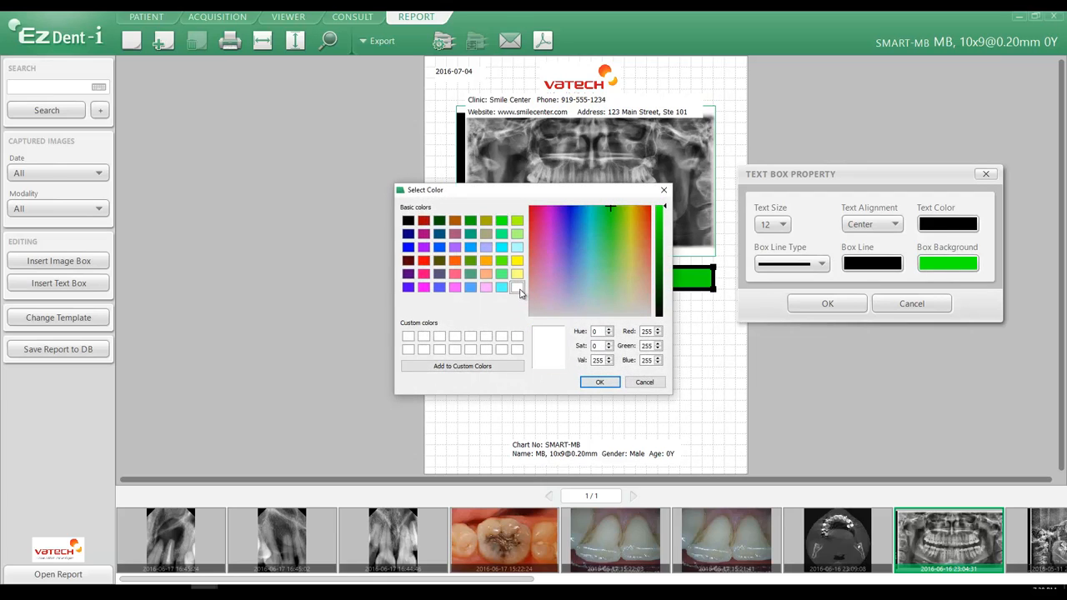
pyautogui.click(599, 382)
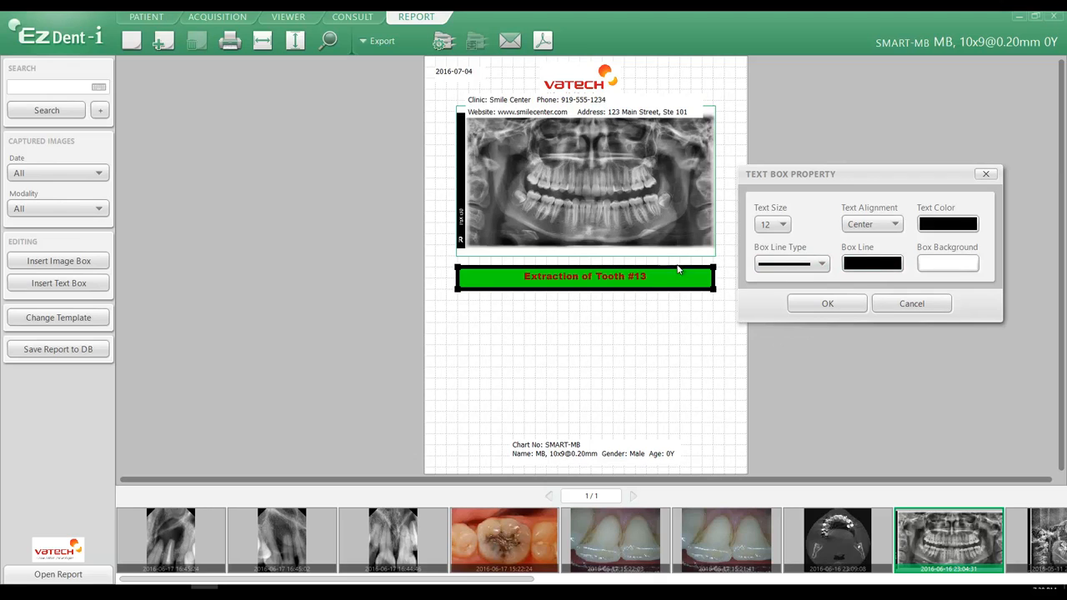
pyautogui.click(792, 265)
pyautogui.click(793, 303)
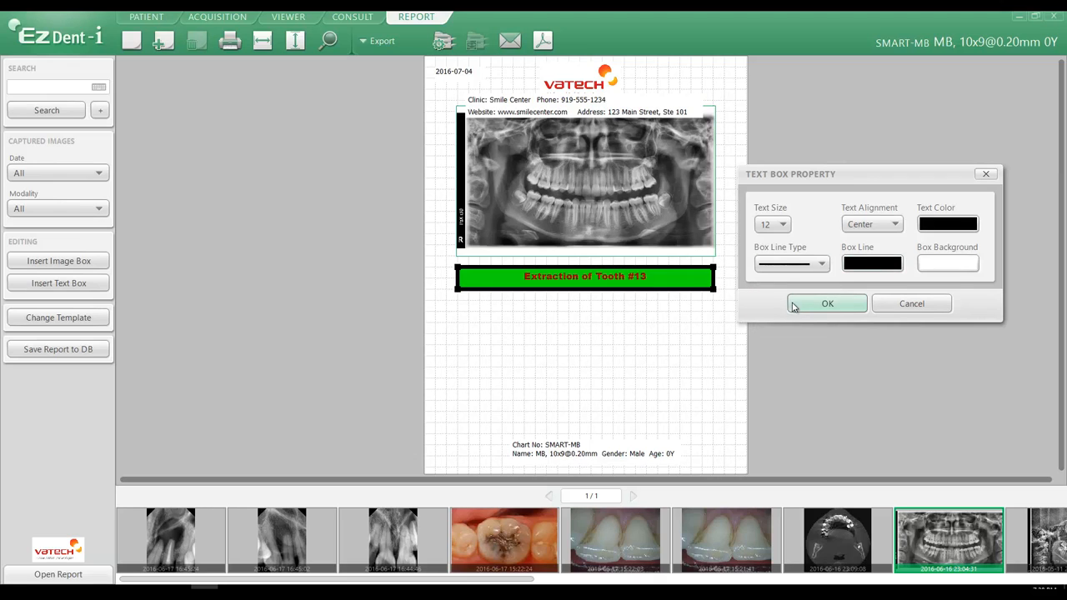
pyautogui.click(828, 304)
pyautogui.click(569, 314)
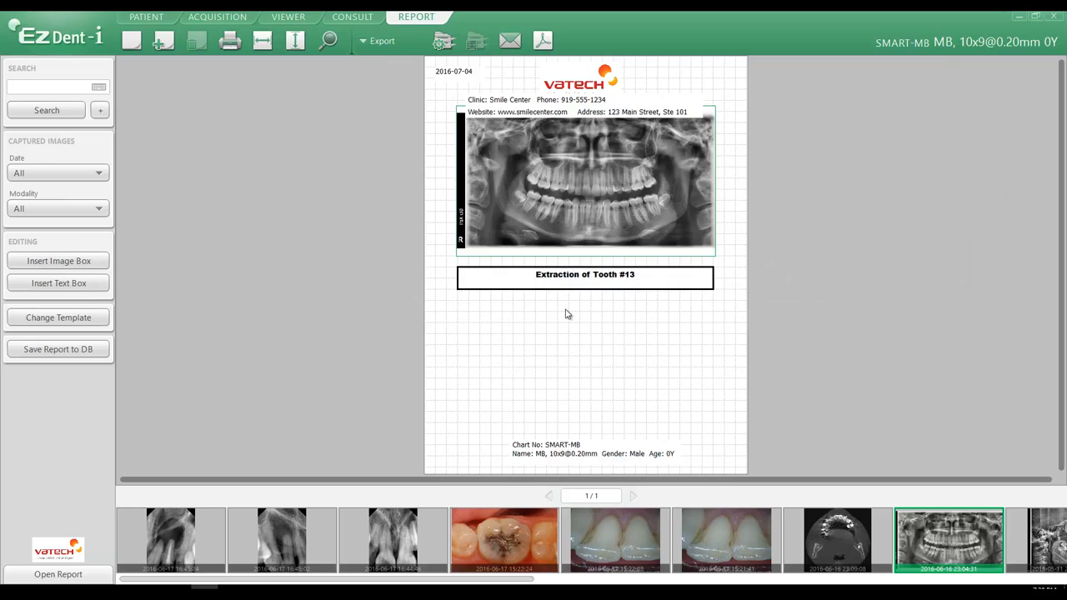
# Open the report settings and set the image box boundary line style to dashed
pyautogui.click(526, 284)
pyautogui.click(538, 324)
pyautogui.click(71, 33)
pyautogui.click(63, 183)
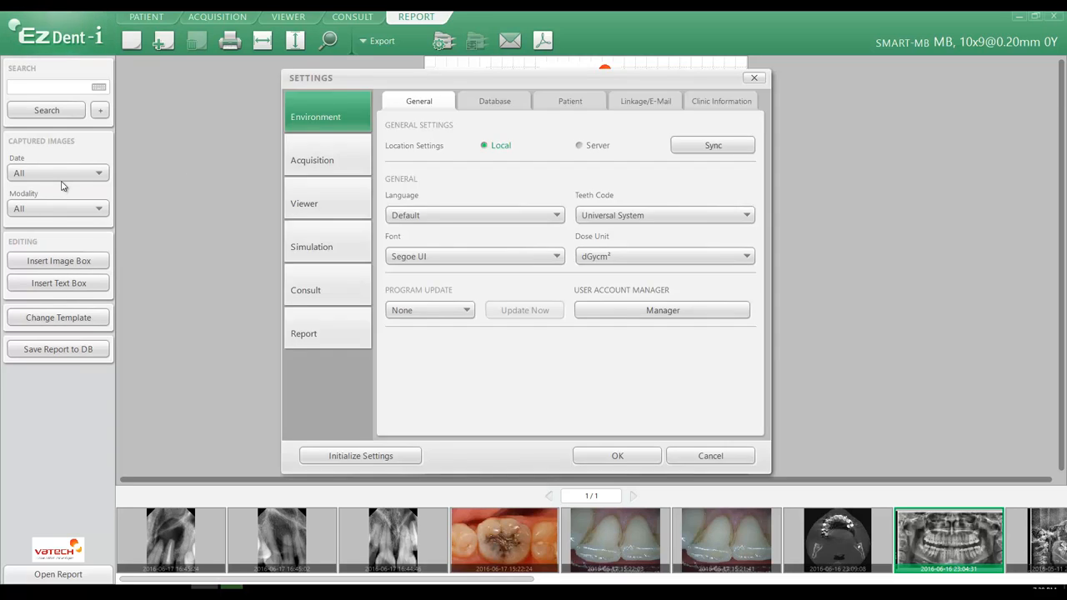
pyautogui.click(308, 330)
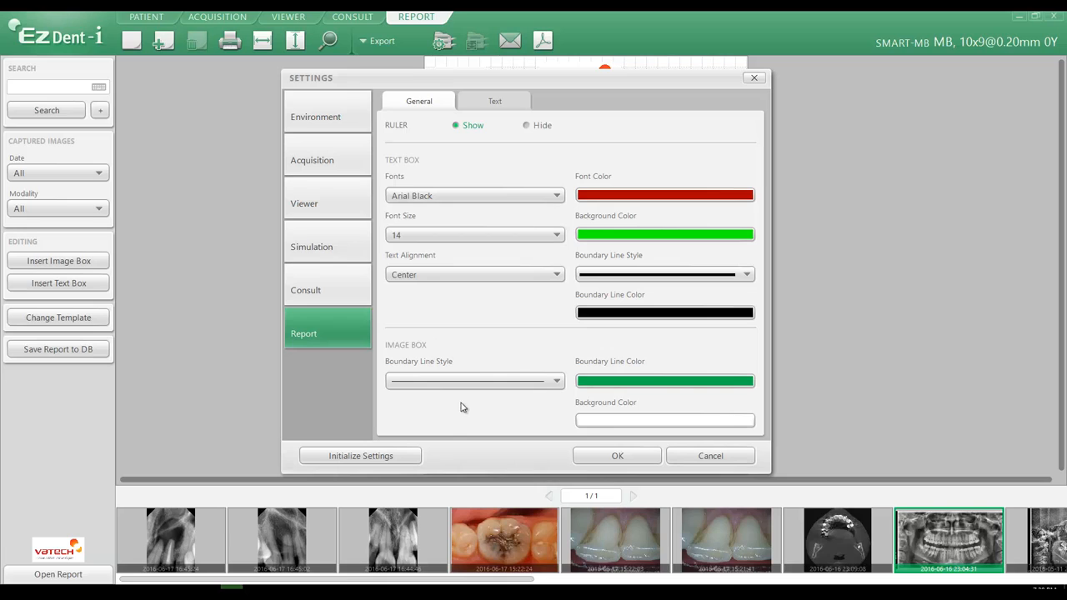
pyautogui.click(454, 382)
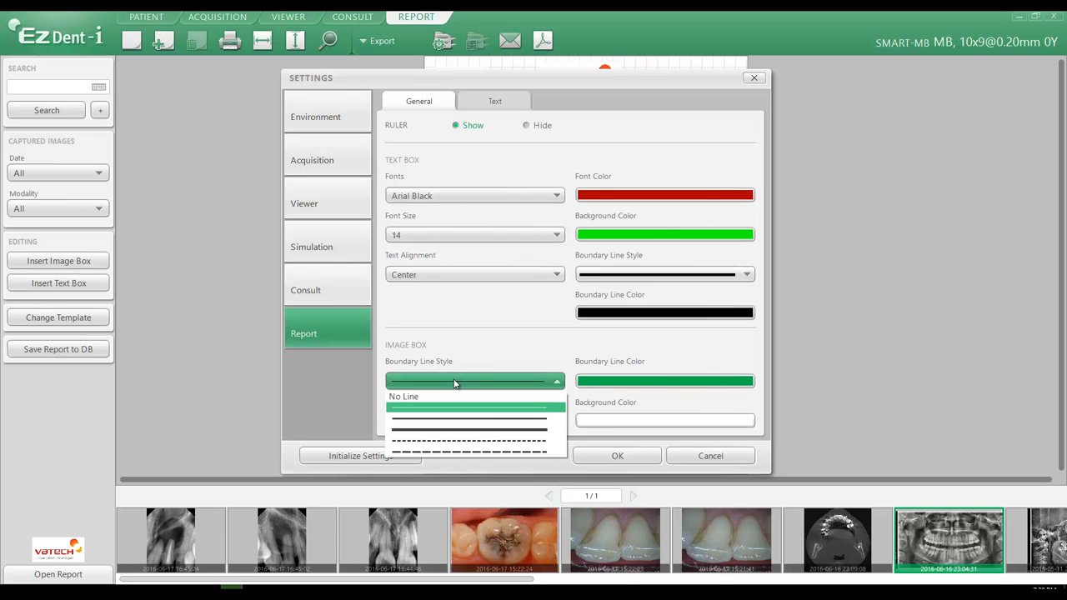
pyautogui.click(455, 441)
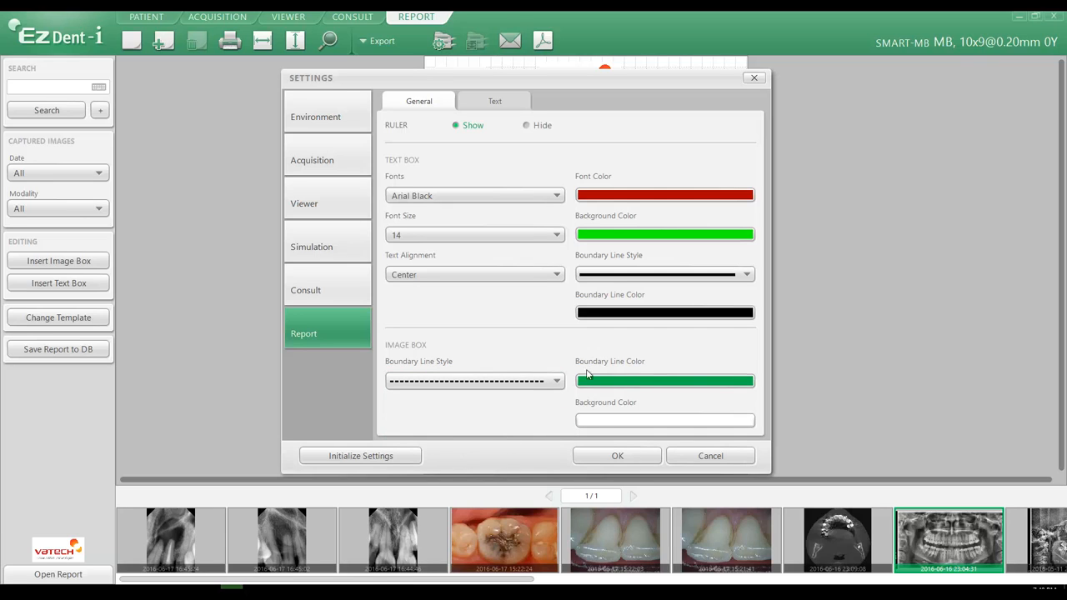
# Set the image box boundary line color to red and its background color to light cyan, and apply the settings
pyautogui.click(654, 384)
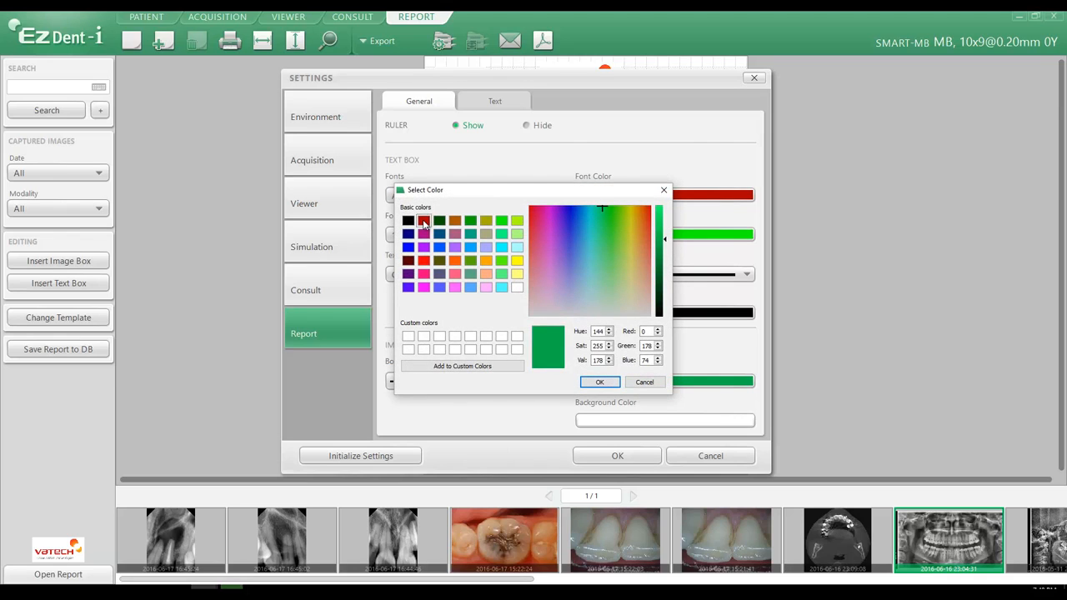
pyautogui.click(423, 222)
pyautogui.click(599, 383)
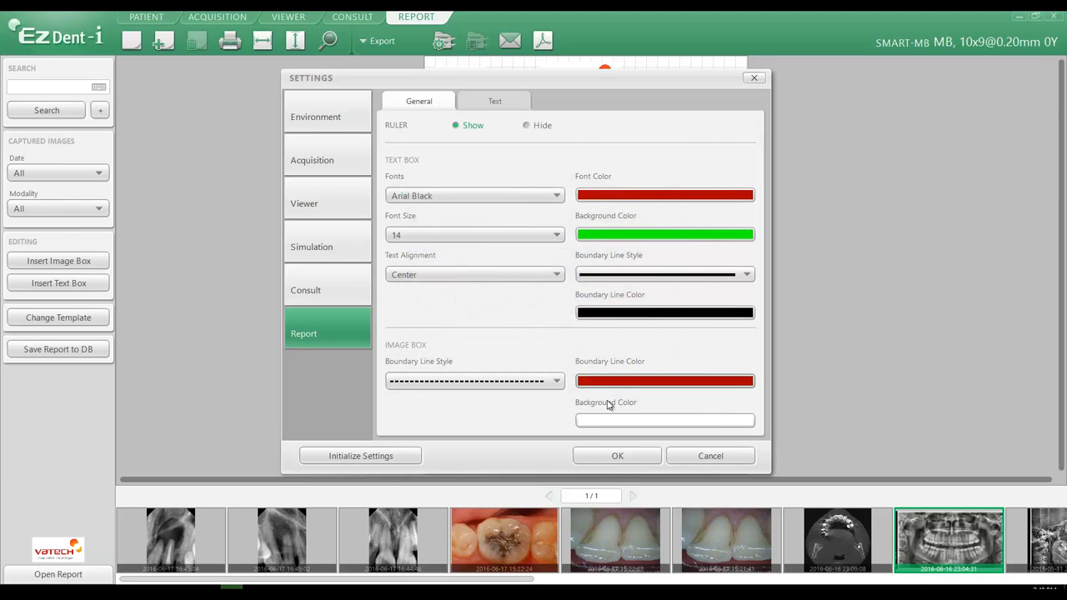
pyautogui.click(613, 422)
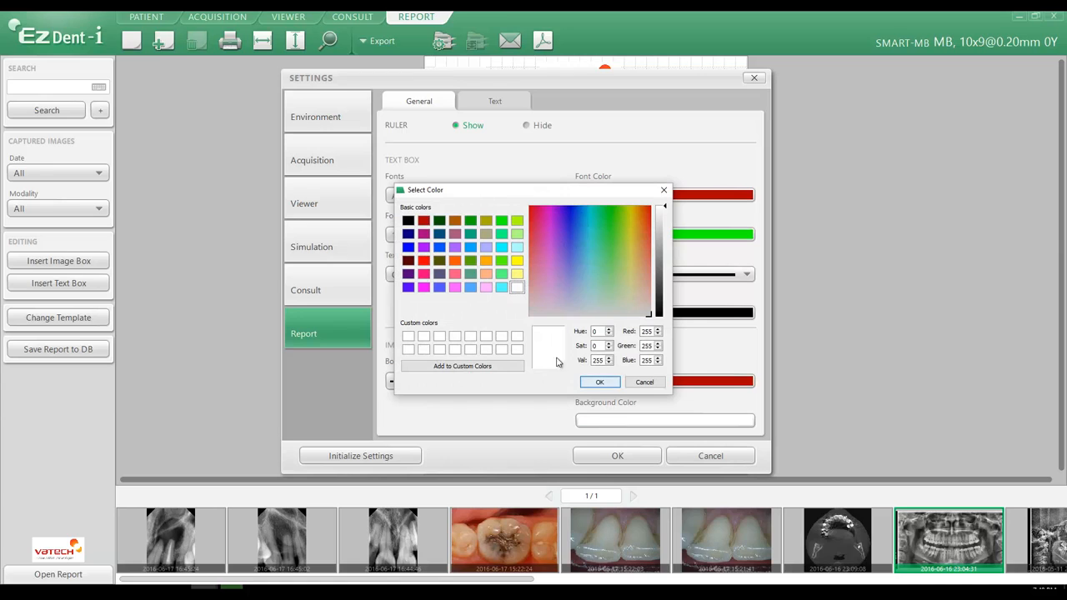
pyautogui.click(517, 248)
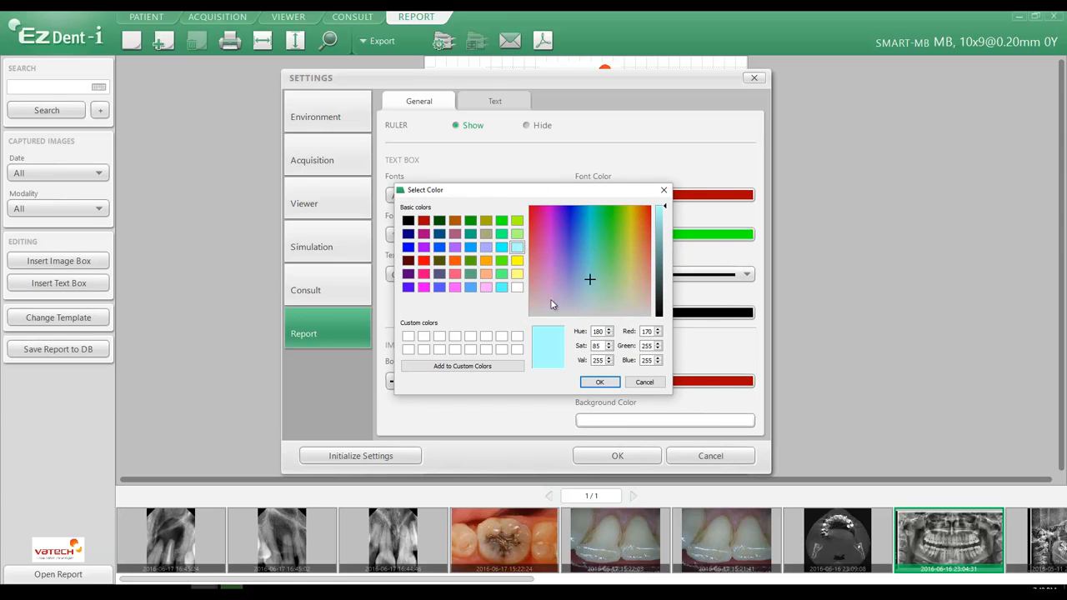
pyautogui.click(599, 381)
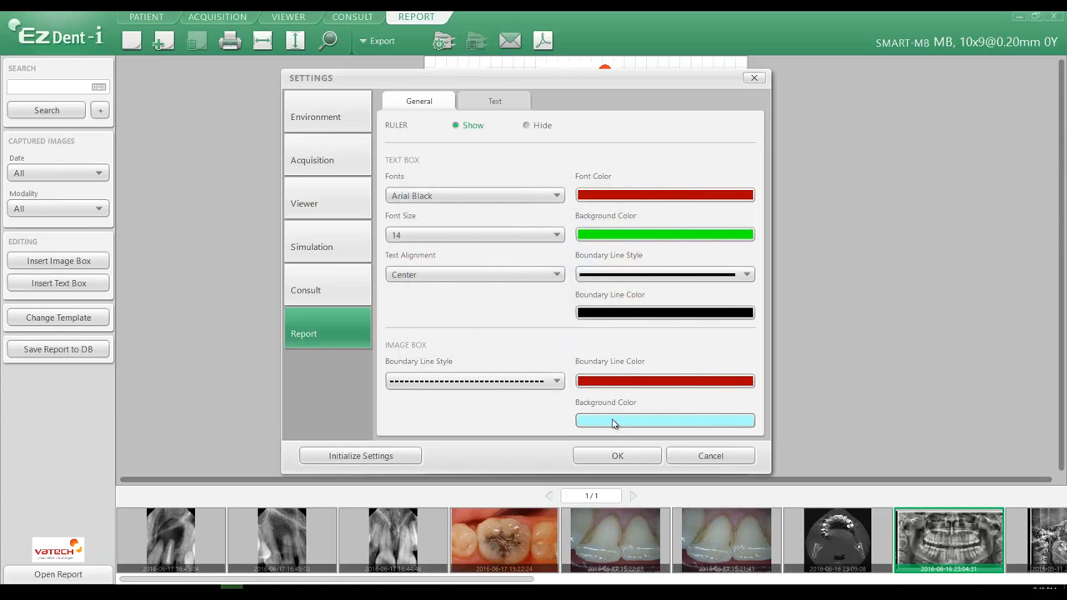
pyautogui.click(618, 459)
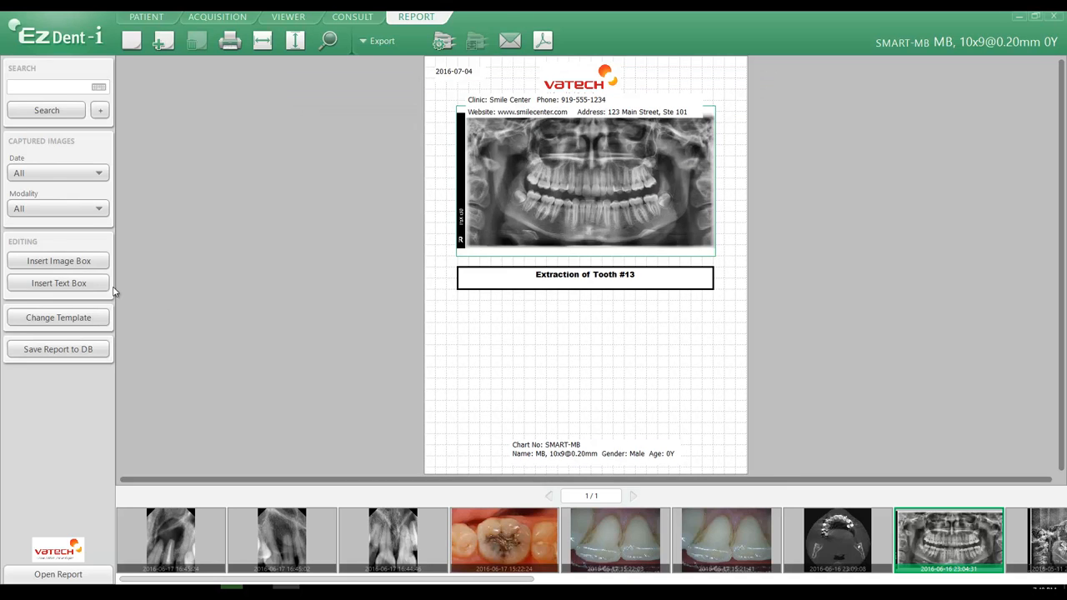
# Insert an image box below the caption and size it to match the caption's width
pyautogui.click(34, 261)
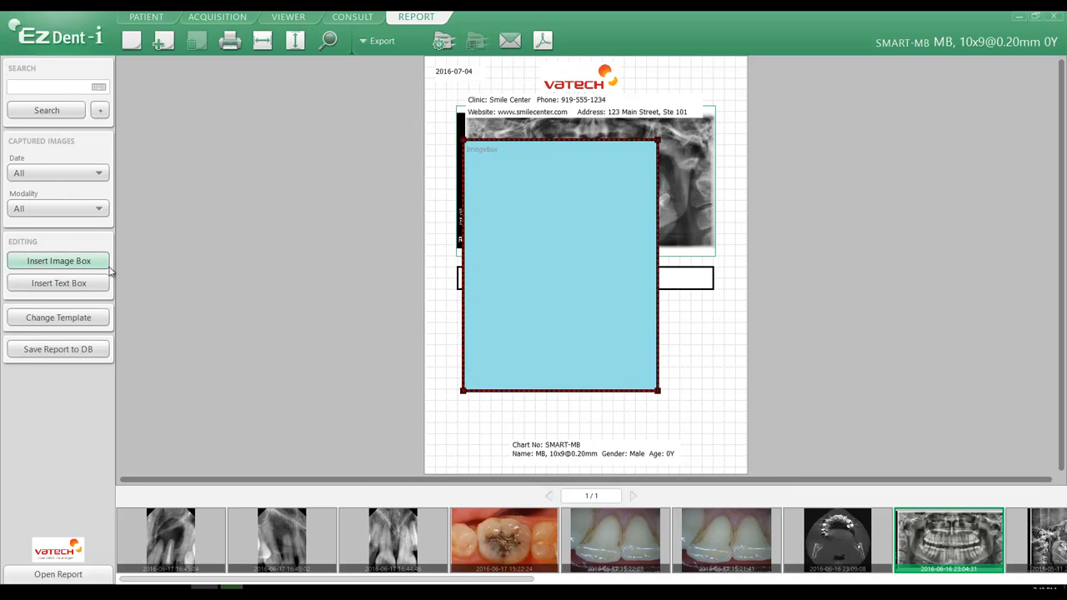
pyautogui.moveTo(584, 295); pyautogui.dragTo(593, 323)
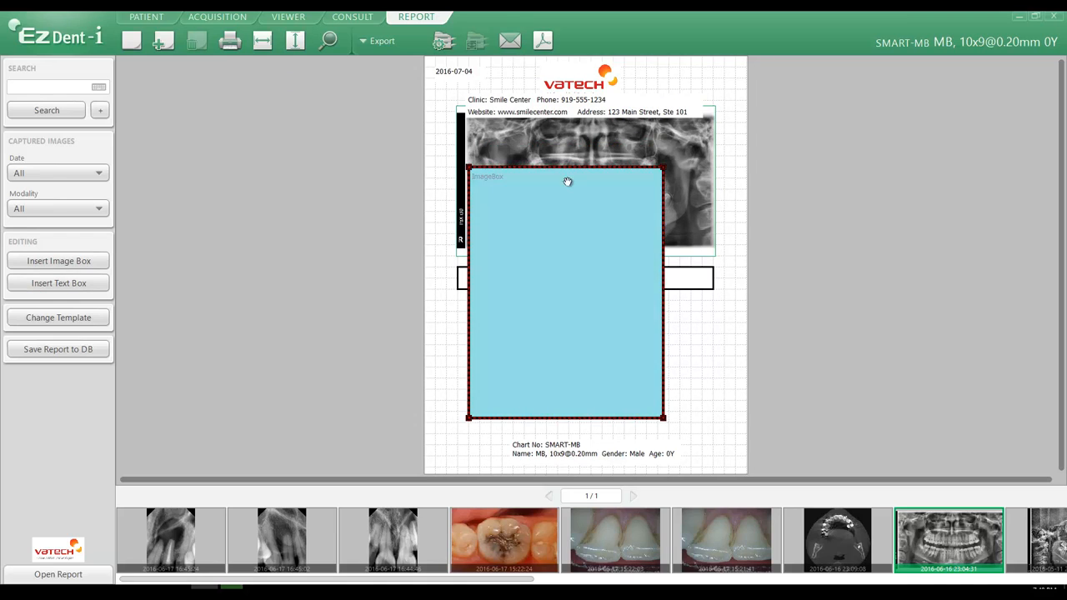
pyautogui.moveTo(570, 181); pyautogui.dragTo(579, 311)
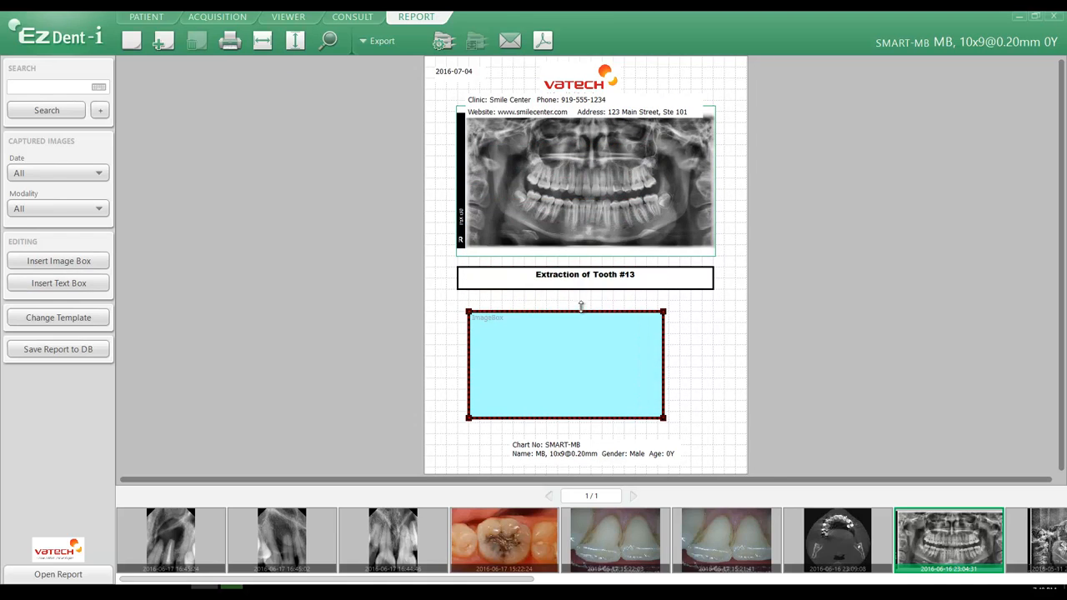
pyautogui.moveTo(572, 350); pyautogui.dragTo(560, 348)
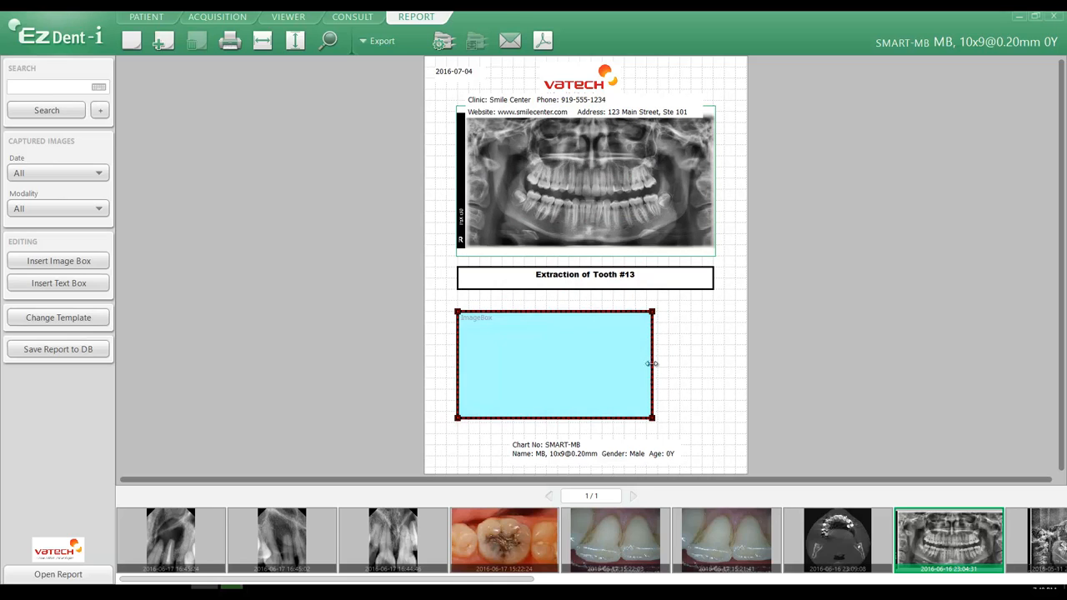
pyautogui.moveTo(653, 364); pyautogui.dragTo(707, 363)
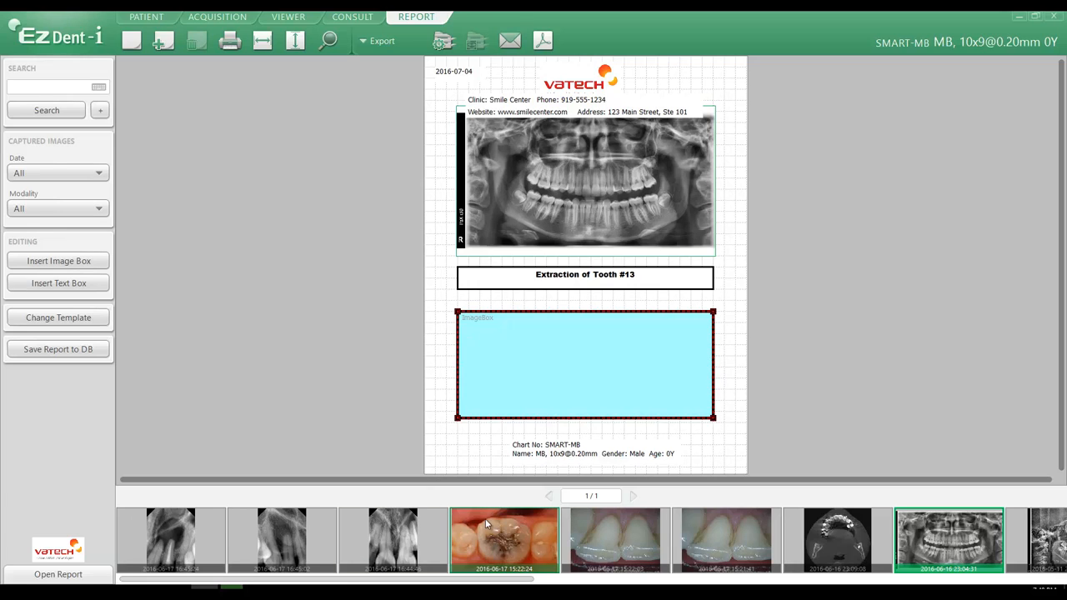
pyautogui.moveTo(485, 518); pyautogui.dragTo(583, 369)
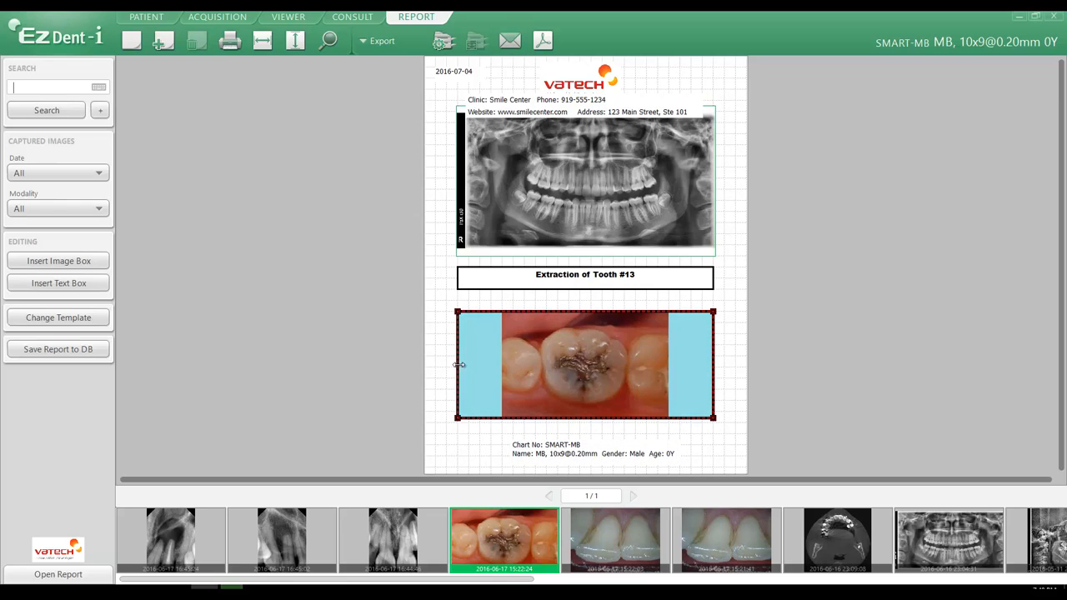
pyautogui.moveTo(458, 366); pyautogui.dragTo(528, 360)
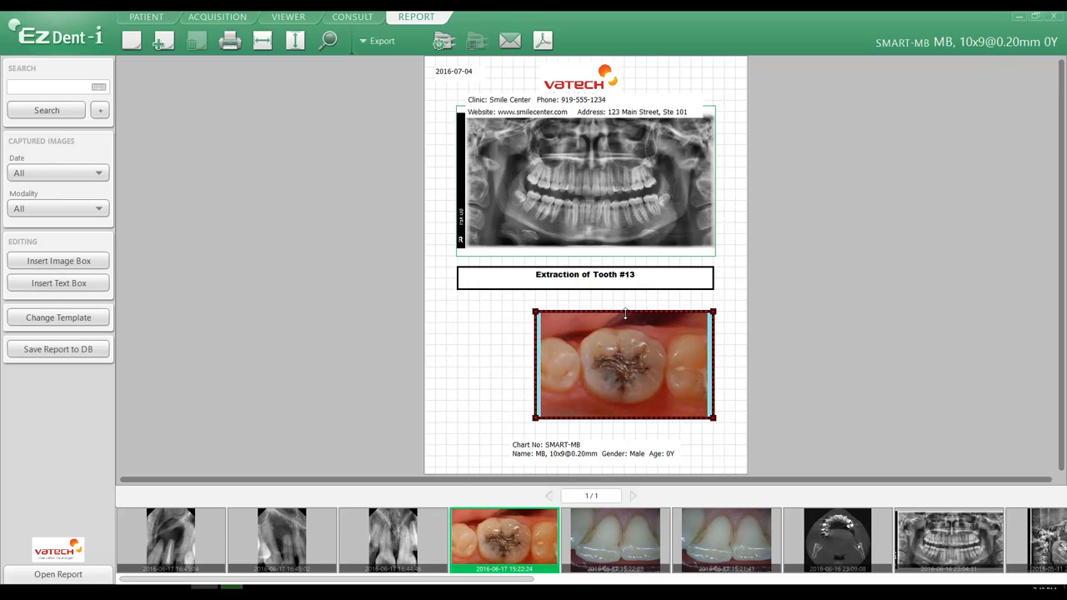
pyautogui.moveTo(626, 310); pyautogui.dragTo(625, 300)
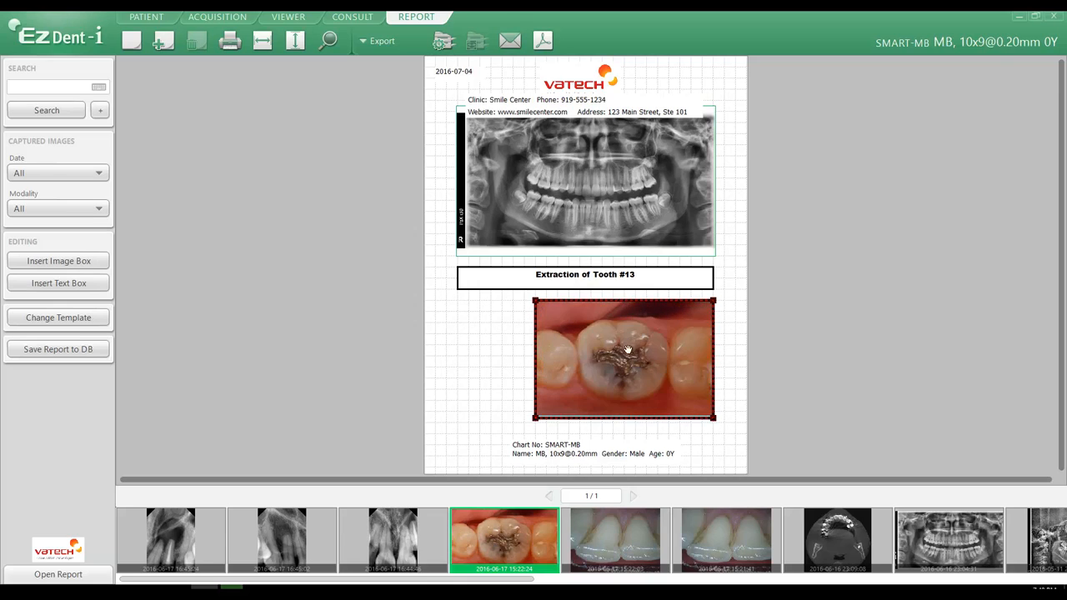
# Move the photo image box to sit centered below the caption
pyautogui.moveTo(626, 357); pyautogui.dragTo(595, 372)
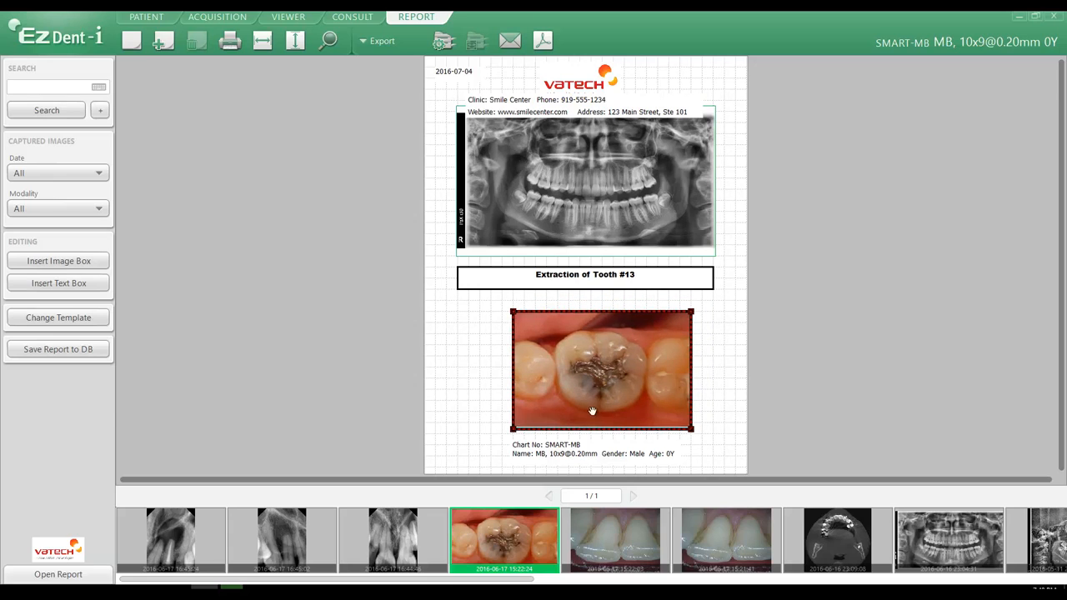
pyautogui.moveTo(597, 429); pyautogui.dragTo(596, 427)
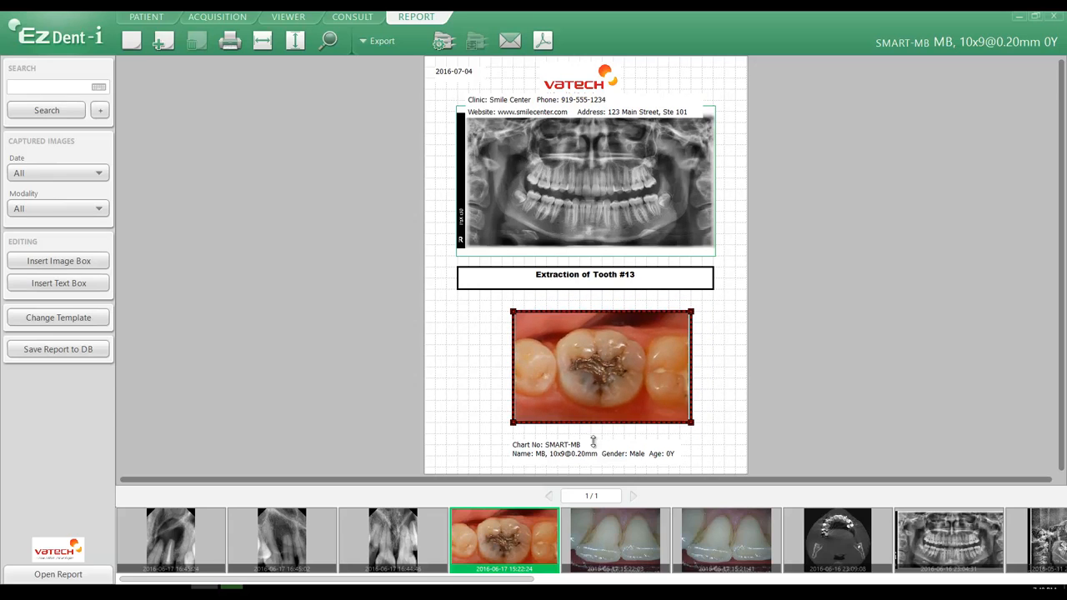
pyautogui.click(574, 444)
pyautogui.click(493, 403)
pyautogui.click(599, 375)
pyautogui.moveTo(593, 375); pyautogui.dragTo(583, 375)
pyautogui.click(473, 378)
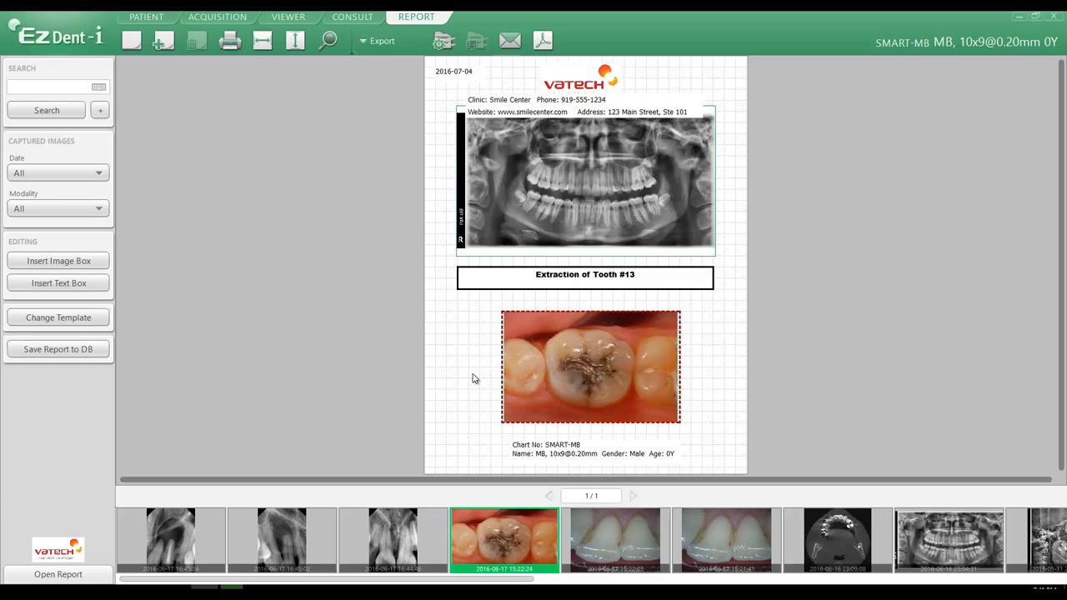
# Add a report text titled "Implant Case" saying the patient completed the first implant phase and is a good candidate for implant surgery of Tooth #
pyautogui.click(61, 34)
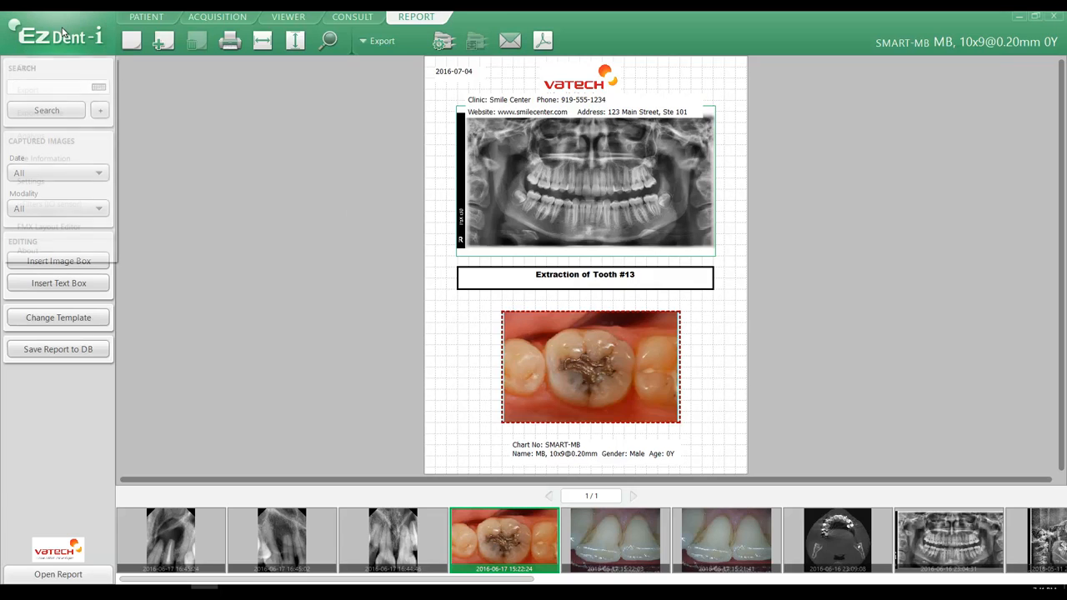
pyautogui.click(55, 185)
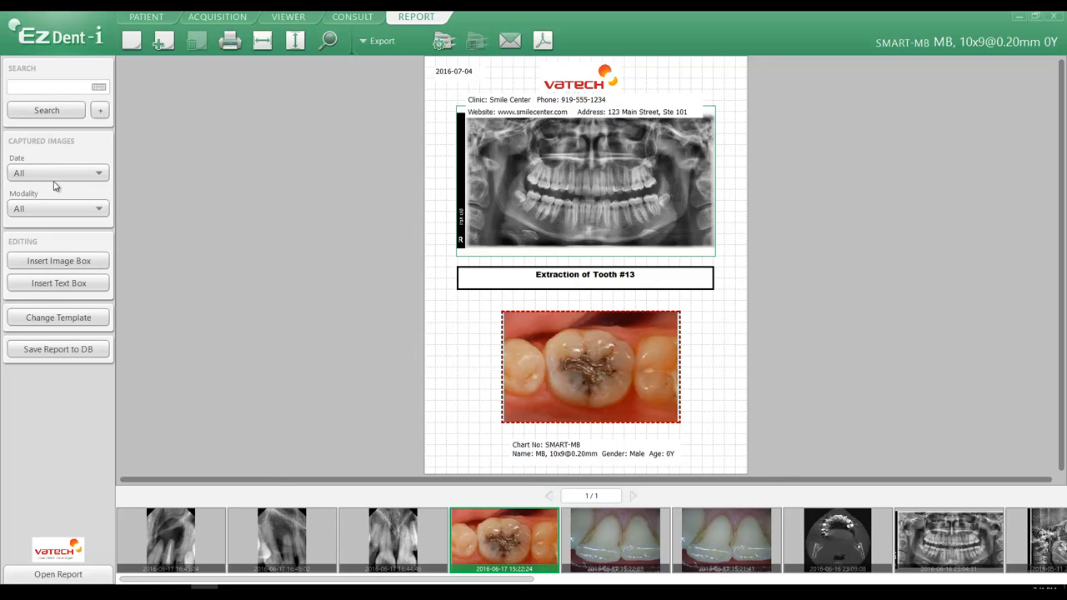
pyautogui.click(331, 330)
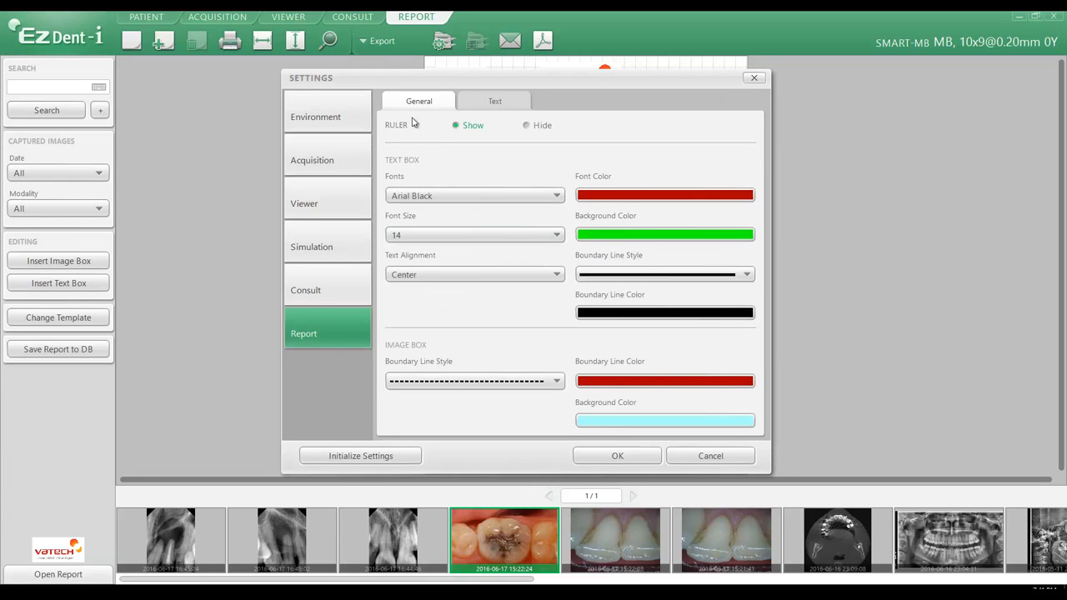
pyautogui.click(506, 105)
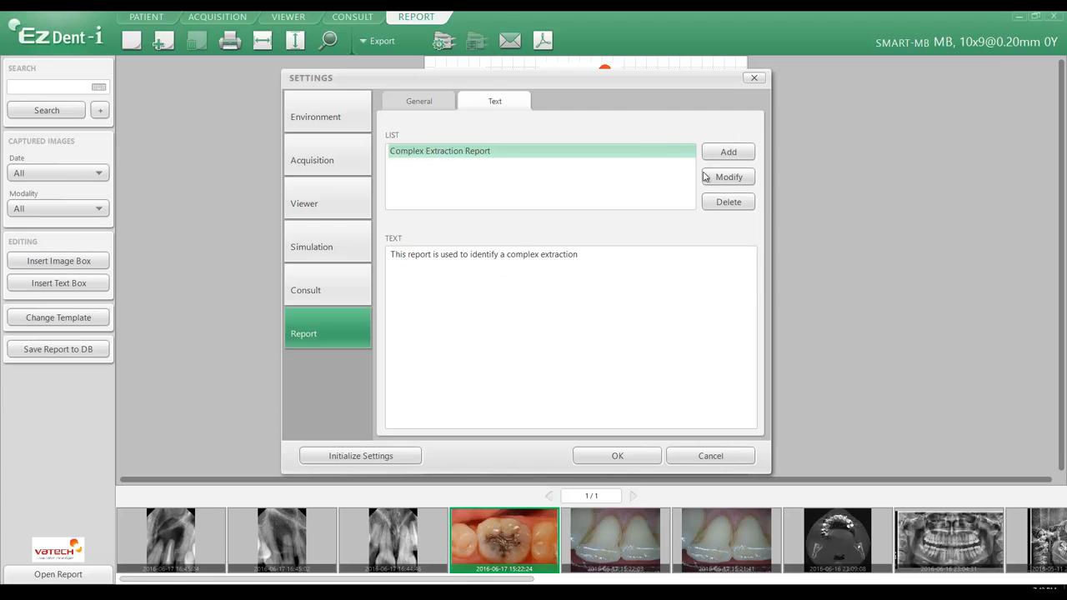
pyautogui.click(730, 153)
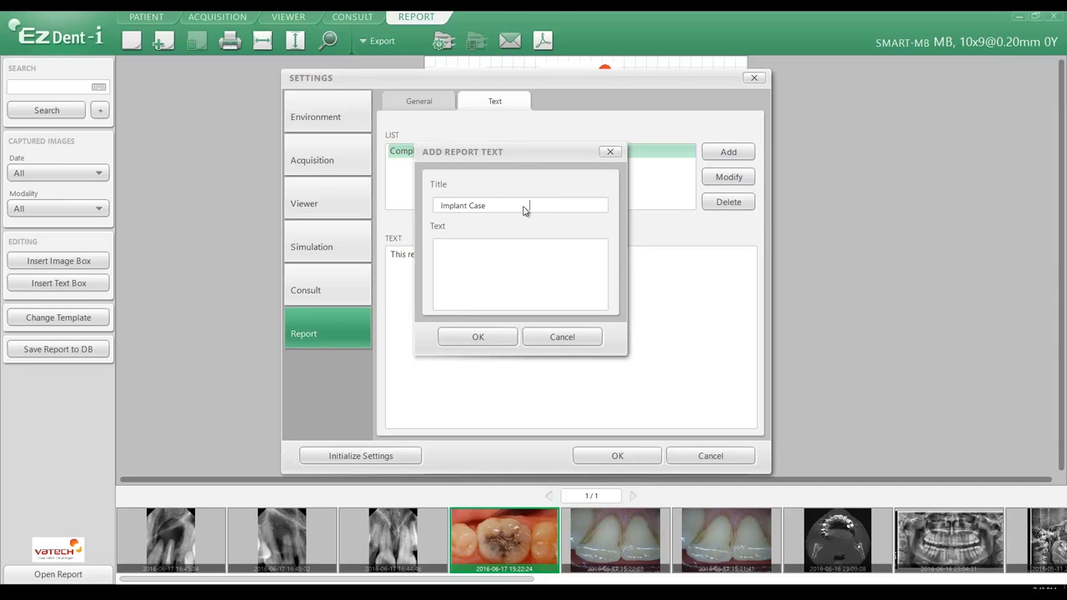
pyautogui.click(513, 252)
pyautogui.write('first phase of the Implant treatment plan and is a good candaiate for an implant surgery of Tooth #')
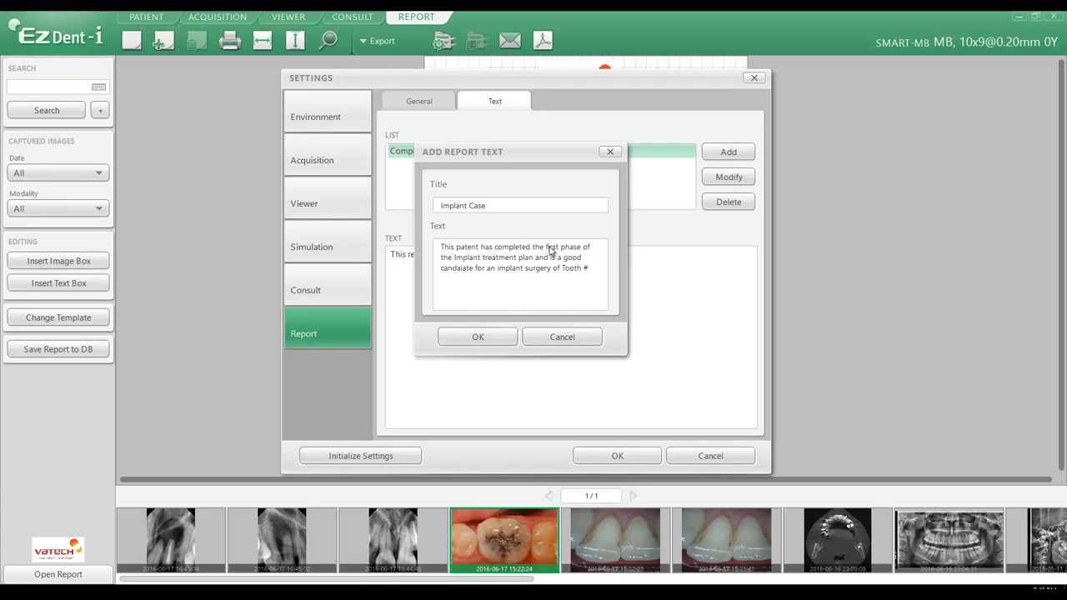
pyautogui.click(481, 337)
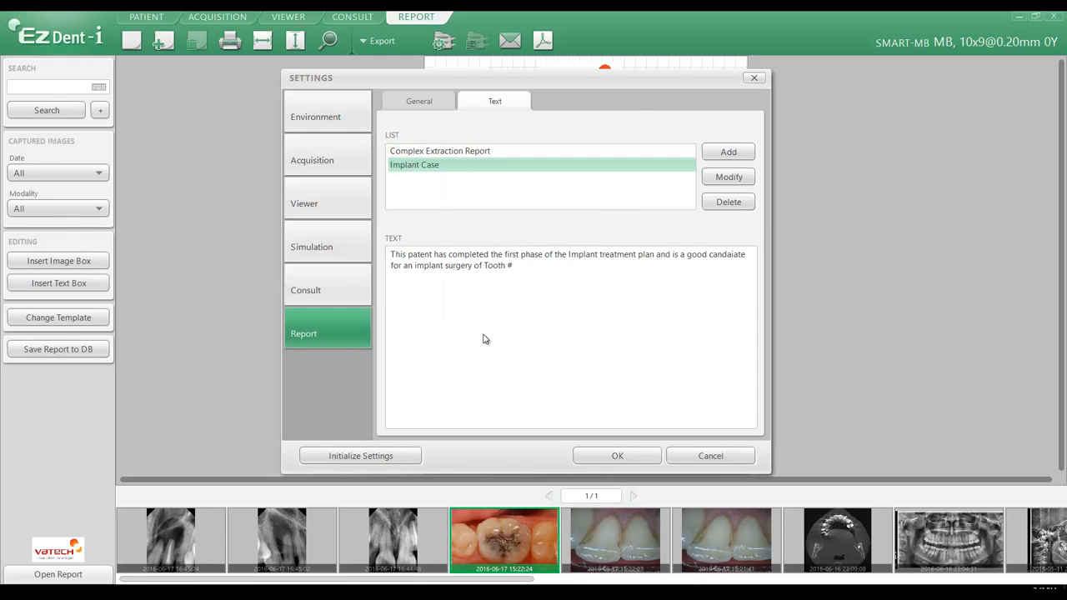
pyautogui.click(437, 152)
pyautogui.click(437, 164)
pyautogui.click(614, 456)
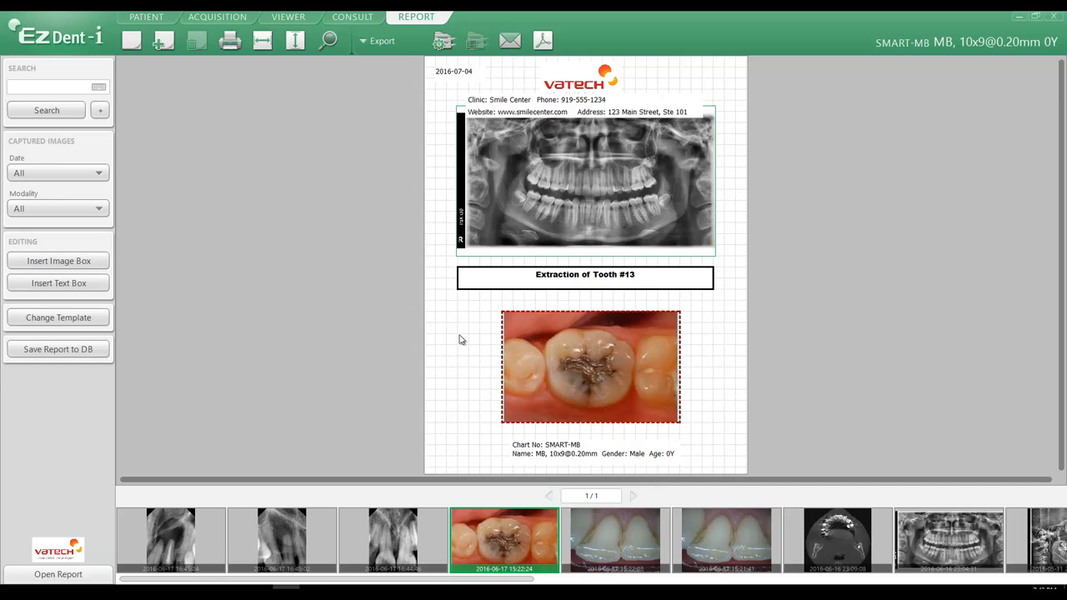
# Add a new report page and fill its text box with the Implant Case report text
pyautogui.click(163, 43)
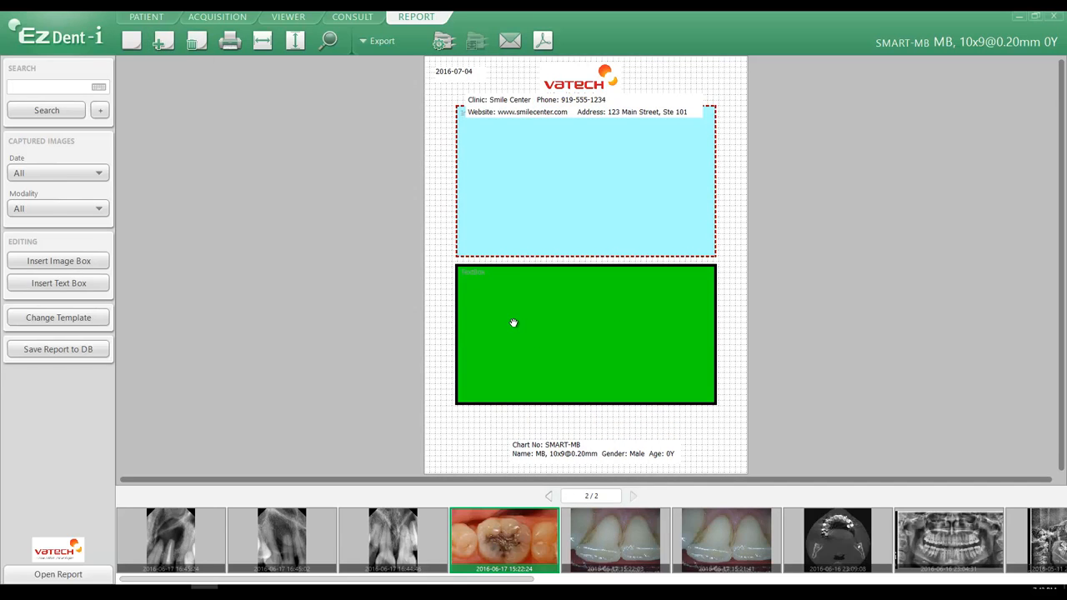
pyautogui.rightClick(513, 323)
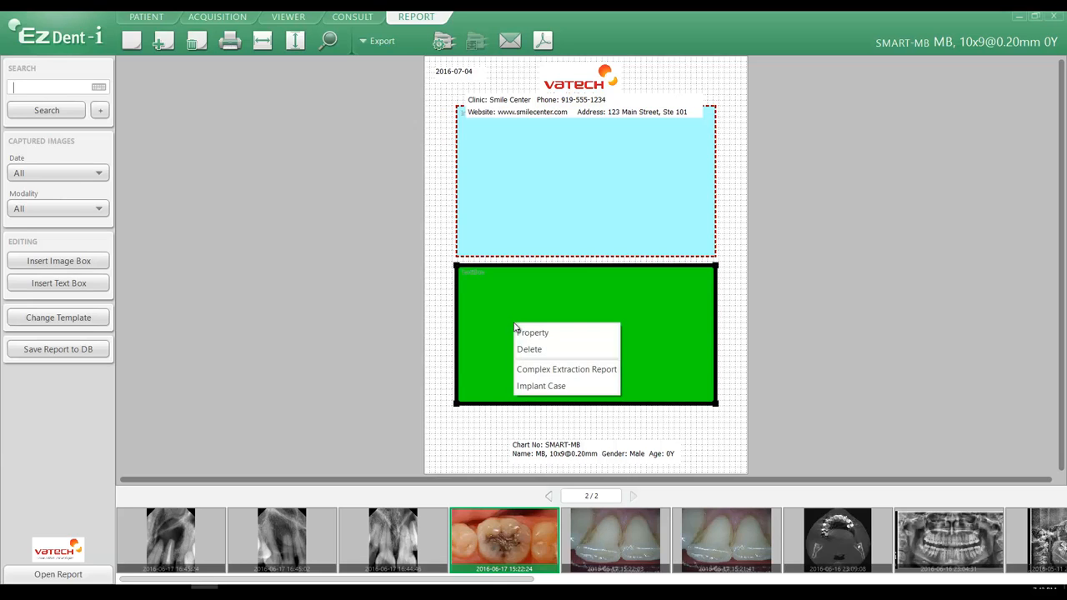
pyautogui.click(536, 387)
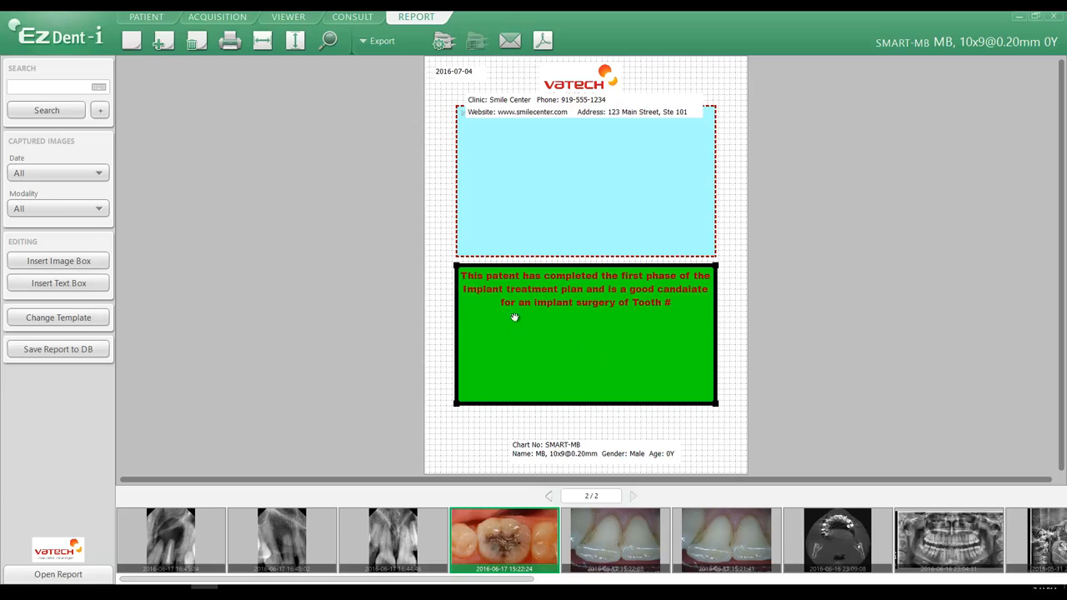
# Set the text box's text size to 12, alignment to Left, and text color to black
pyautogui.rightClick(482, 314)
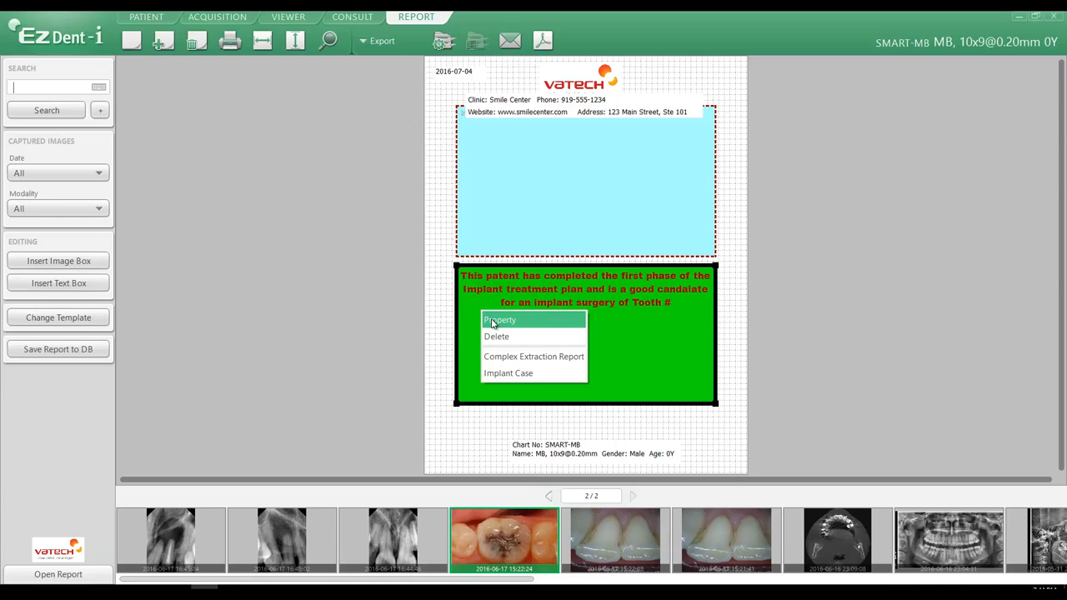
pyautogui.click(490, 319)
pyautogui.moveTo(620, 204); pyautogui.dragTo(949, 188)
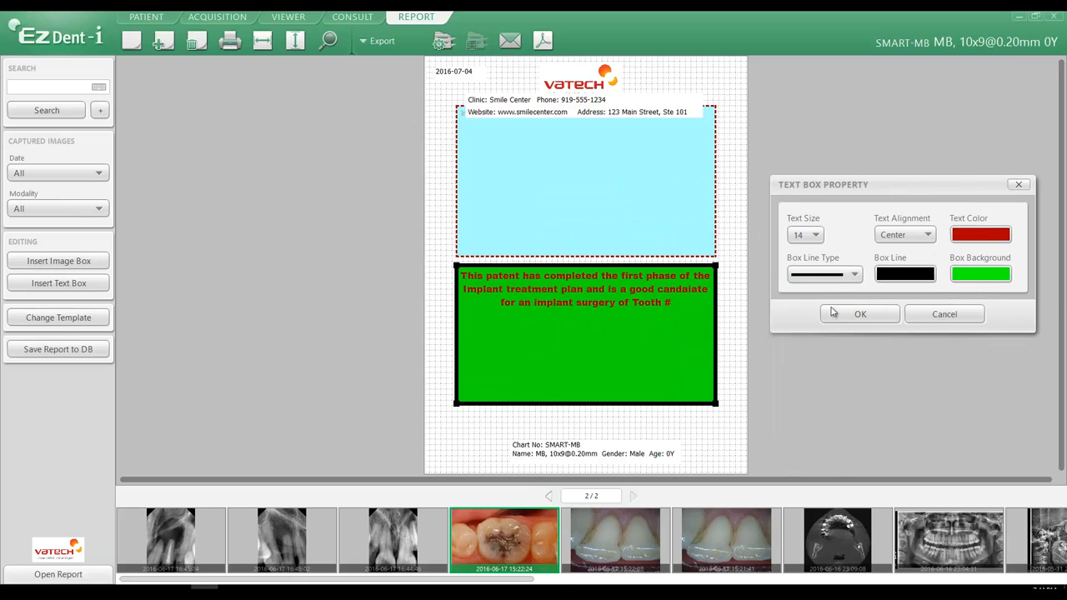
pyautogui.click(805, 235)
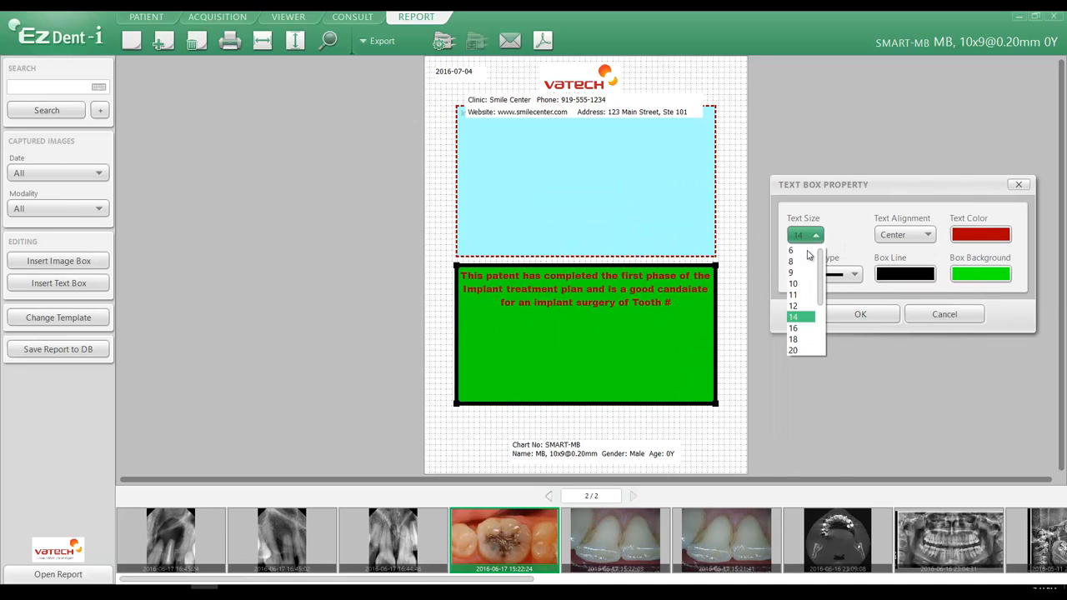
pyautogui.click(796, 306)
pyautogui.click(909, 237)
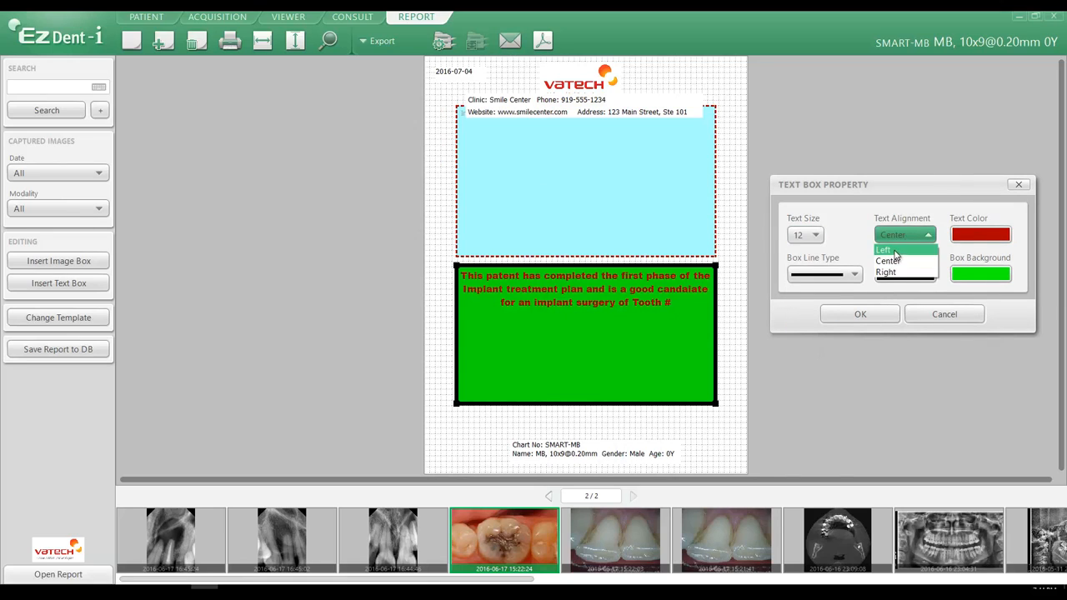
pyautogui.click(897, 251)
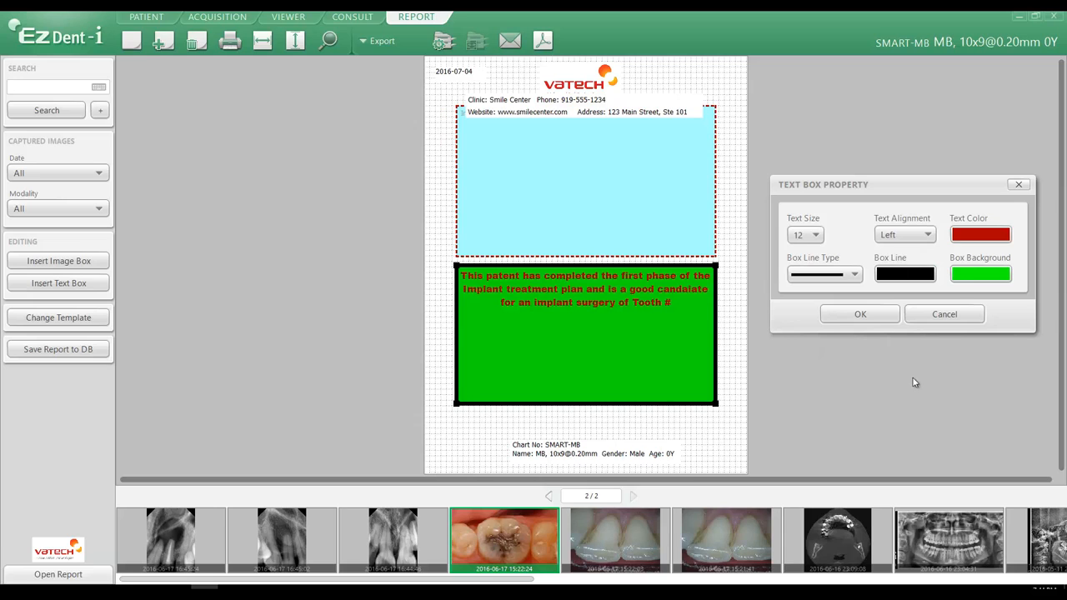
pyautogui.click(971, 239)
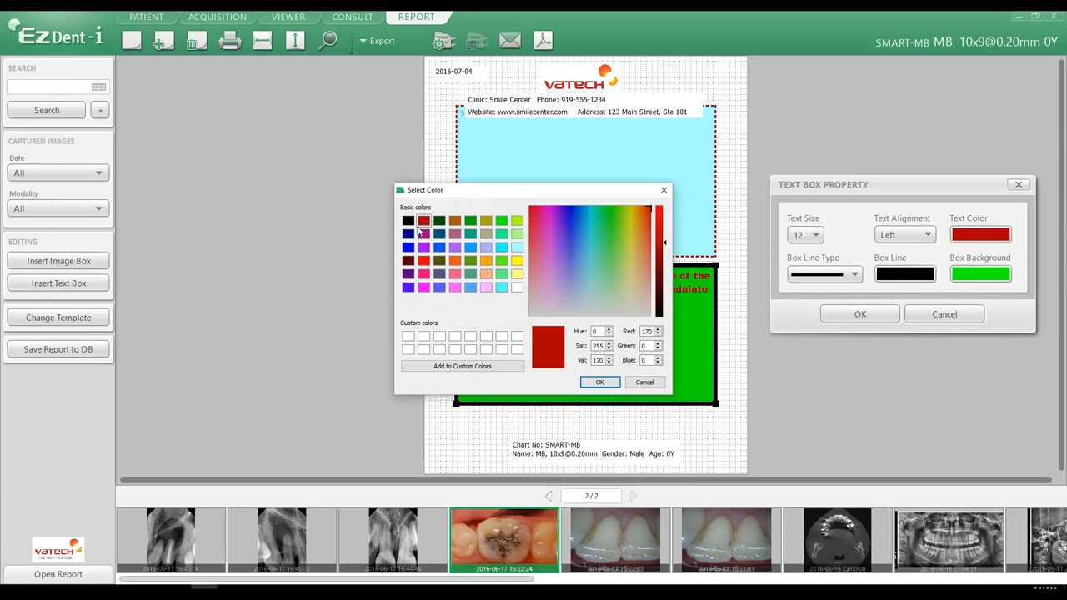
pyautogui.click(412, 223)
pyautogui.click(595, 383)
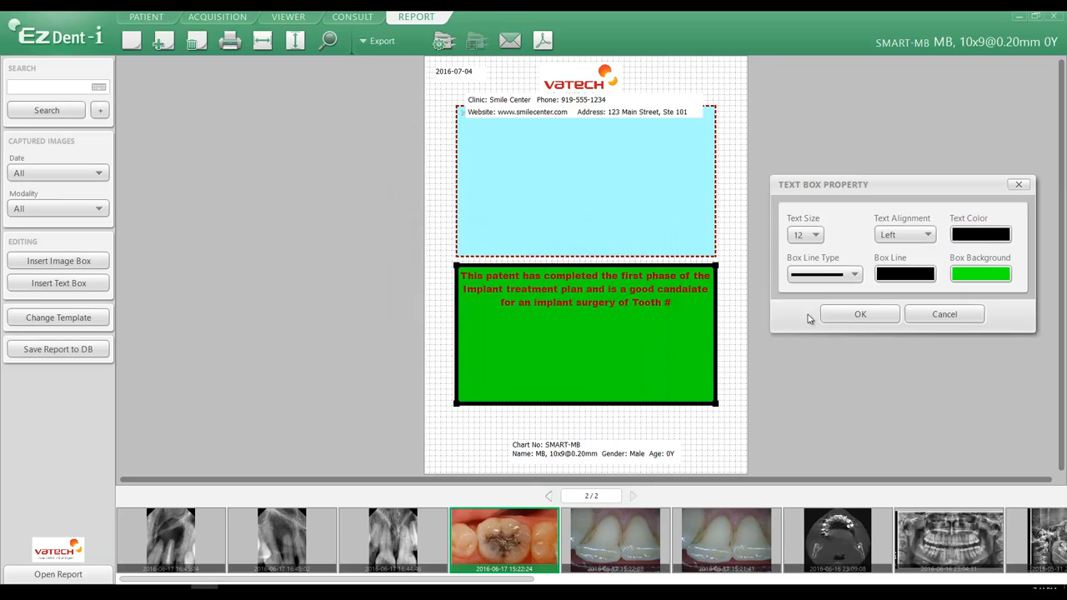
# Change the text box's line type and set its background to light cyan, then apply the properties
pyautogui.click(826, 282)
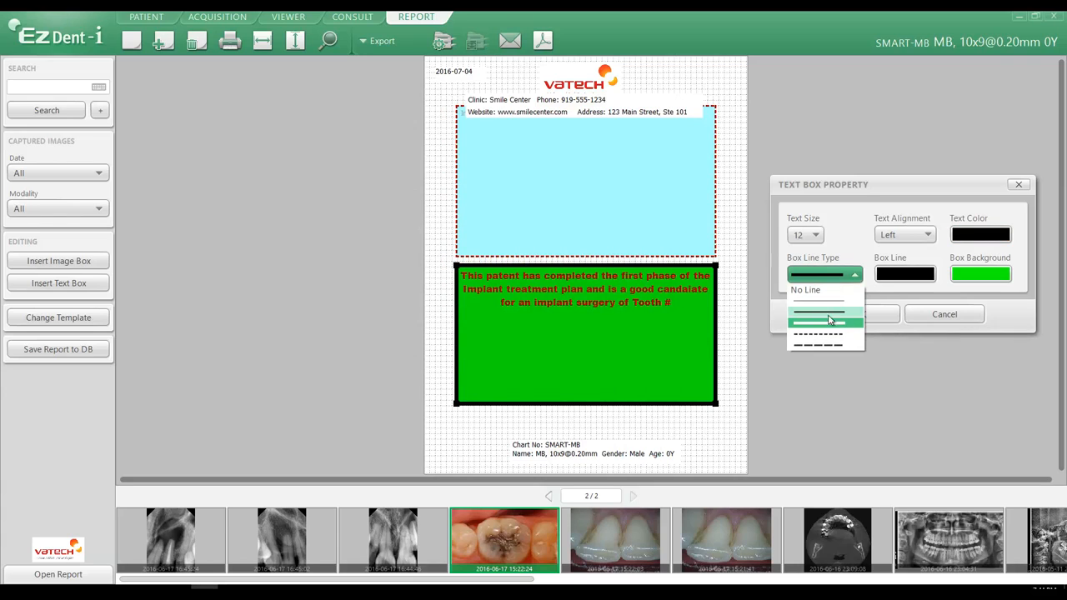
pyautogui.click(844, 311)
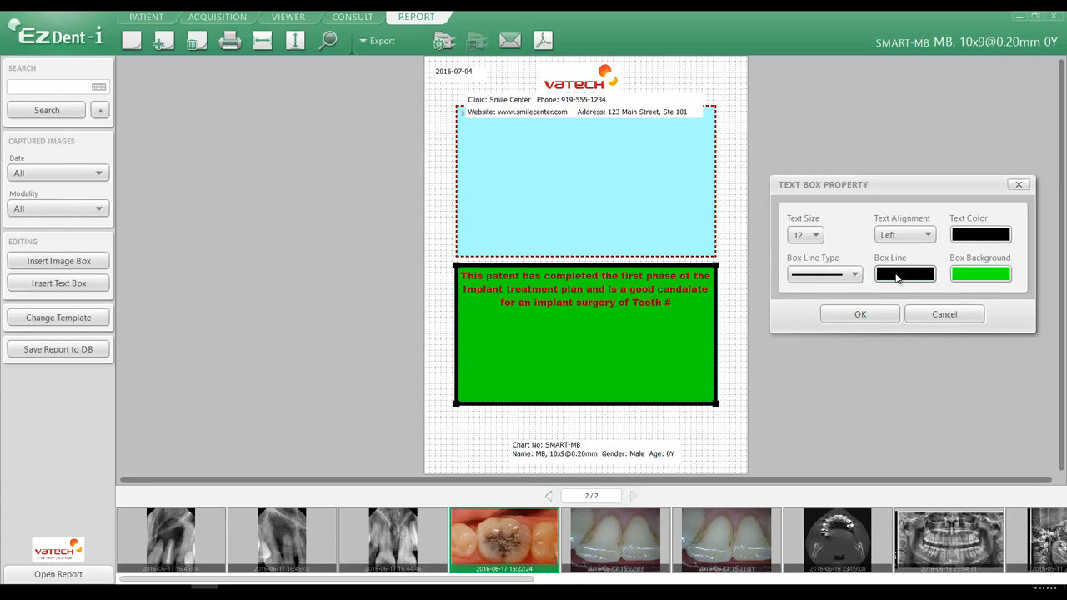
pyautogui.click(977, 282)
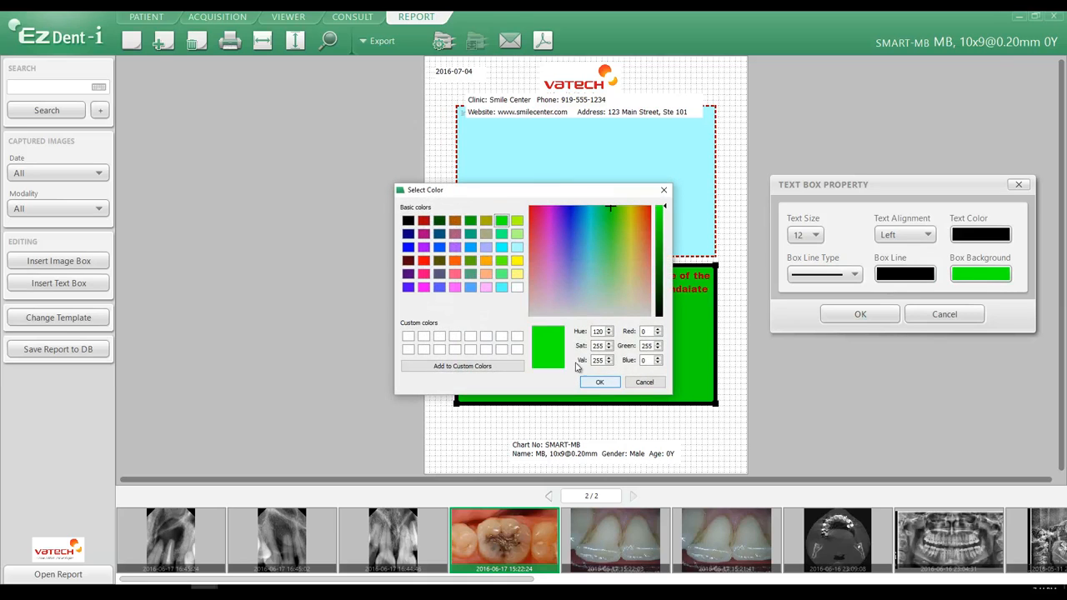
pyautogui.click(517, 246)
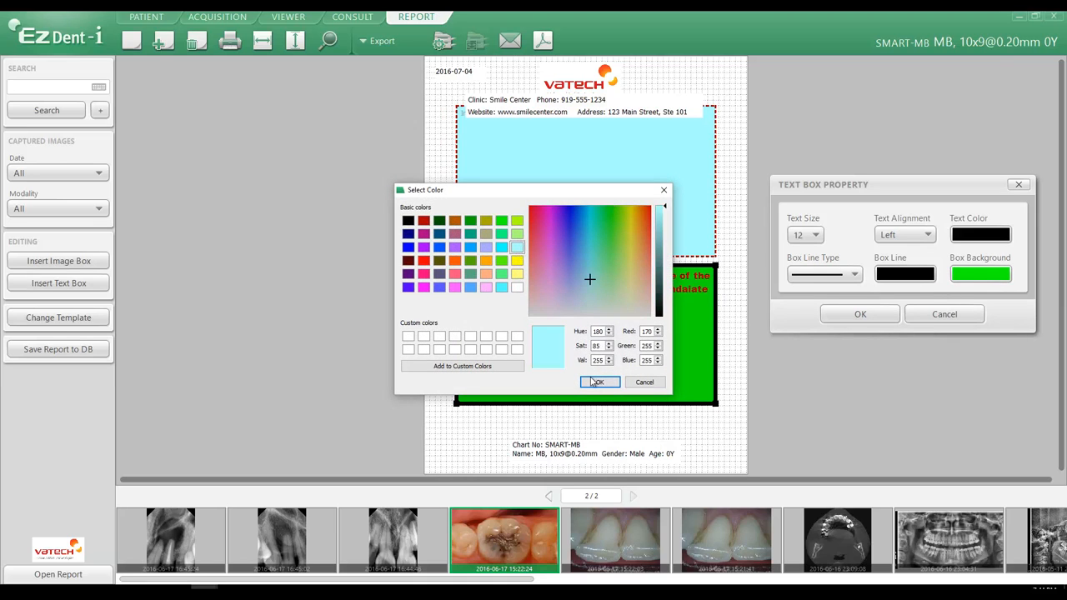
pyautogui.click(597, 382)
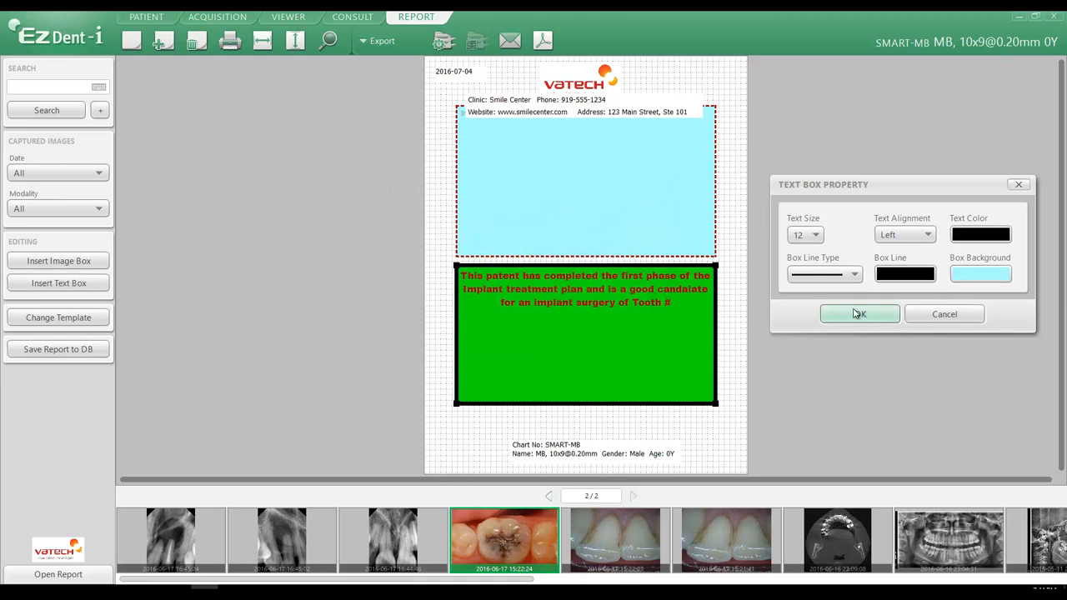
pyautogui.click(856, 314)
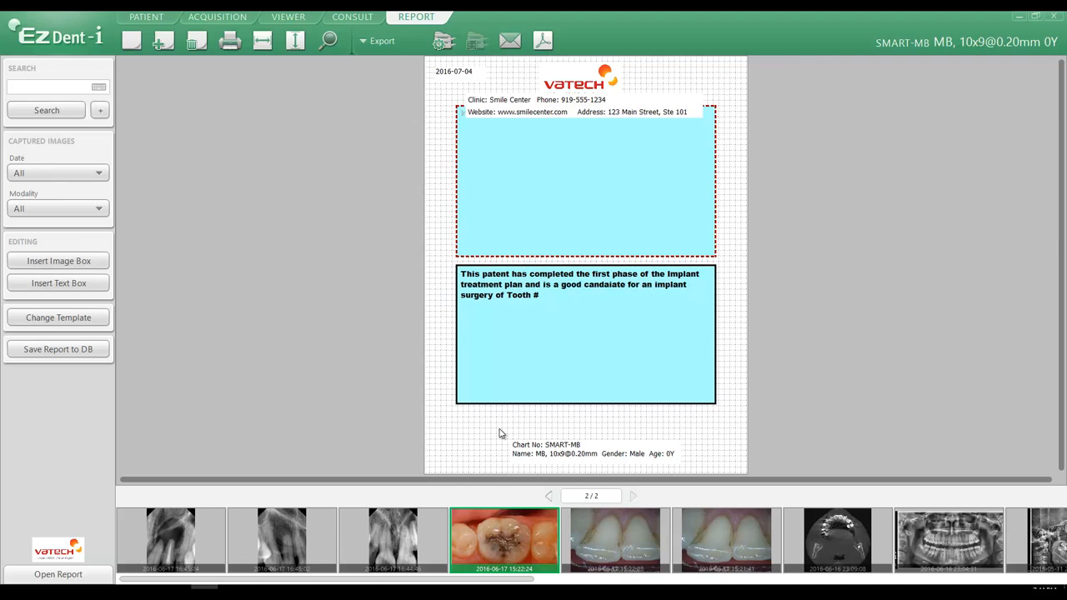
# Add the tooth number 18 after "Tooth #" in the text box
pyautogui.click(550, 305)
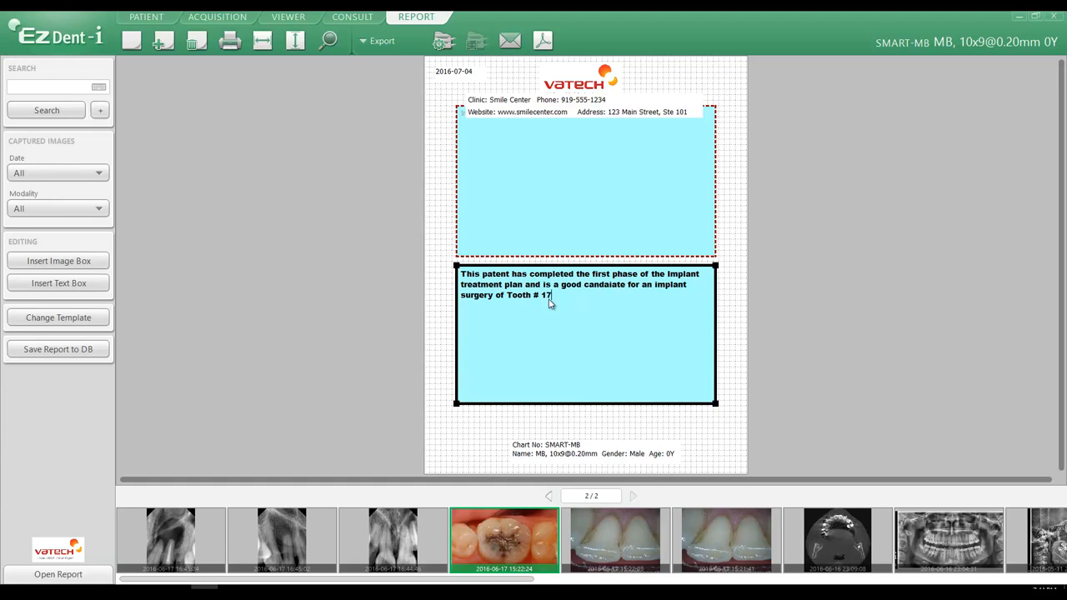
pyautogui.write('18')
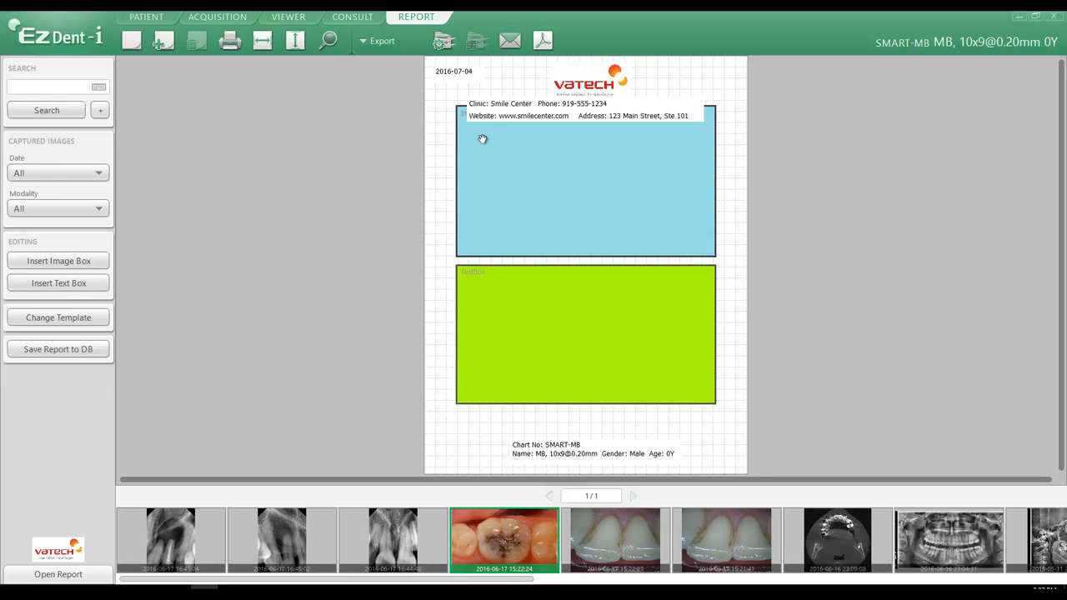
# Open the environment settings' clinic information and look over each clinic detail field
pyautogui.click(56, 38)
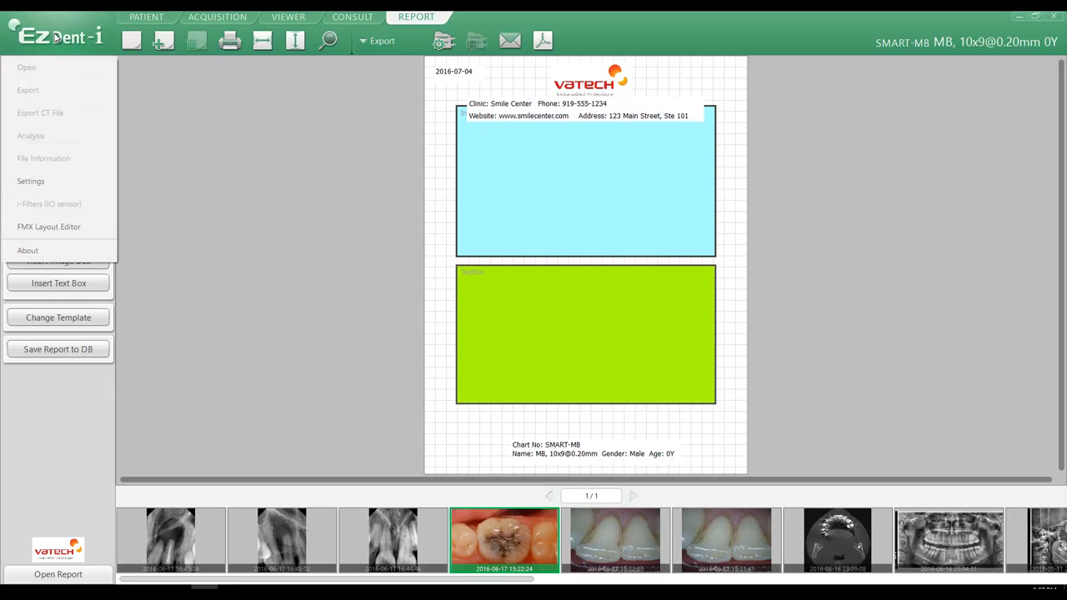
pyautogui.click(30, 183)
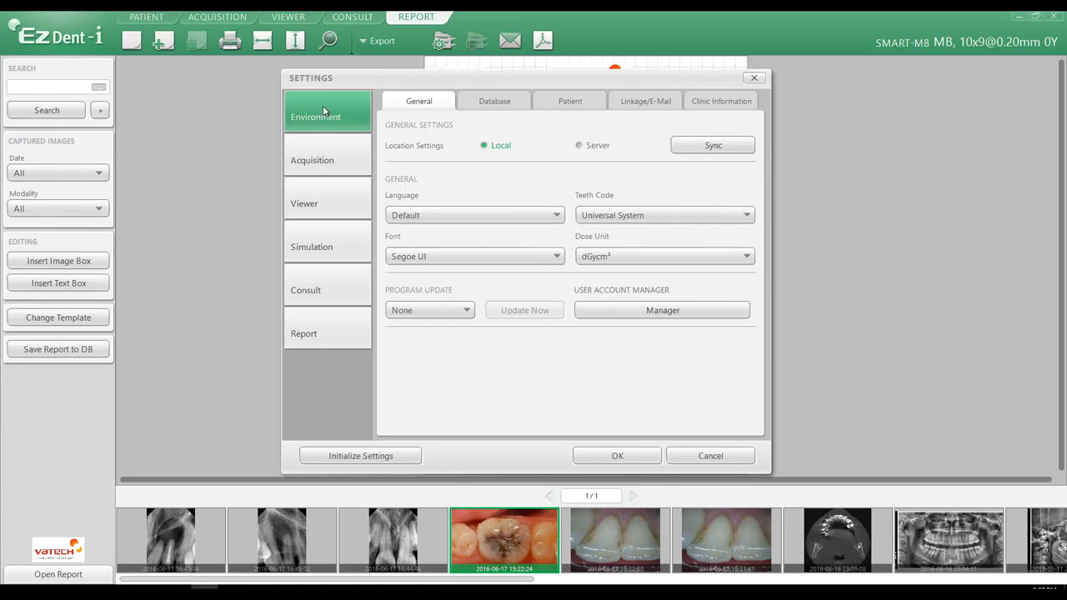
pyautogui.click(721, 102)
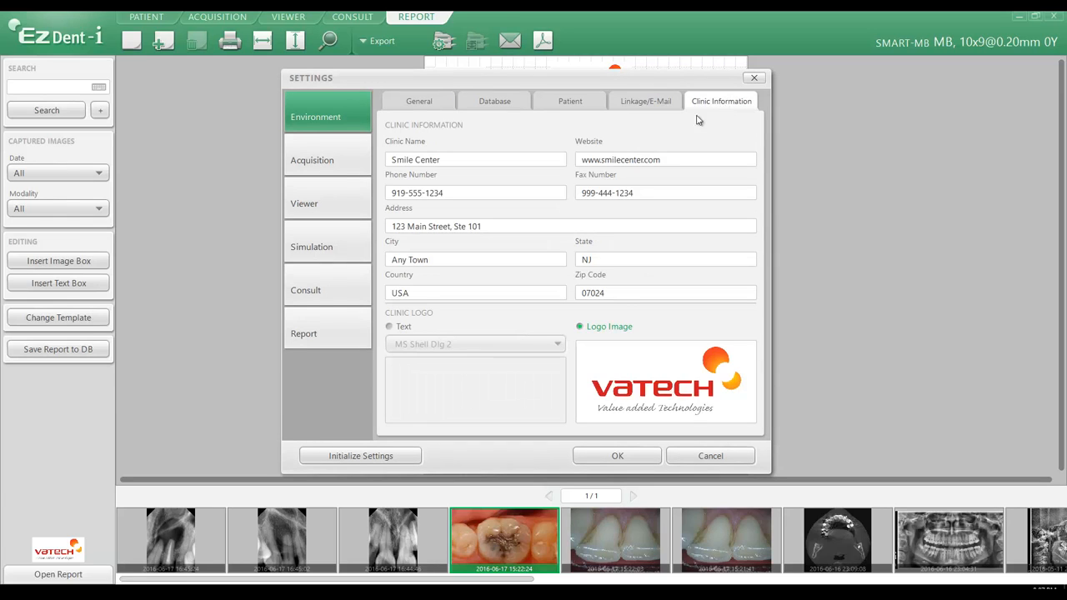
pyautogui.moveTo(447, 163); pyautogui.dragTo(382, 170)
pyautogui.moveTo(670, 162); pyautogui.dragTo(571, 170)
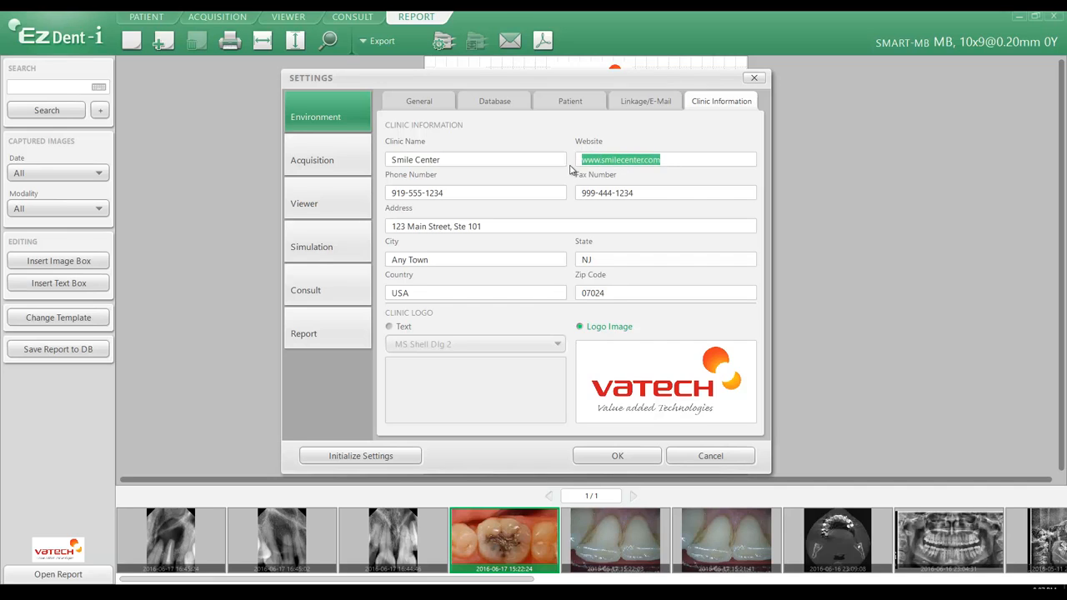
pyautogui.moveTo(445, 195); pyautogui.dragTo(292, 200)
pyautogui.moveTo(650, 198); pyautogui.dragTo(561, 207)
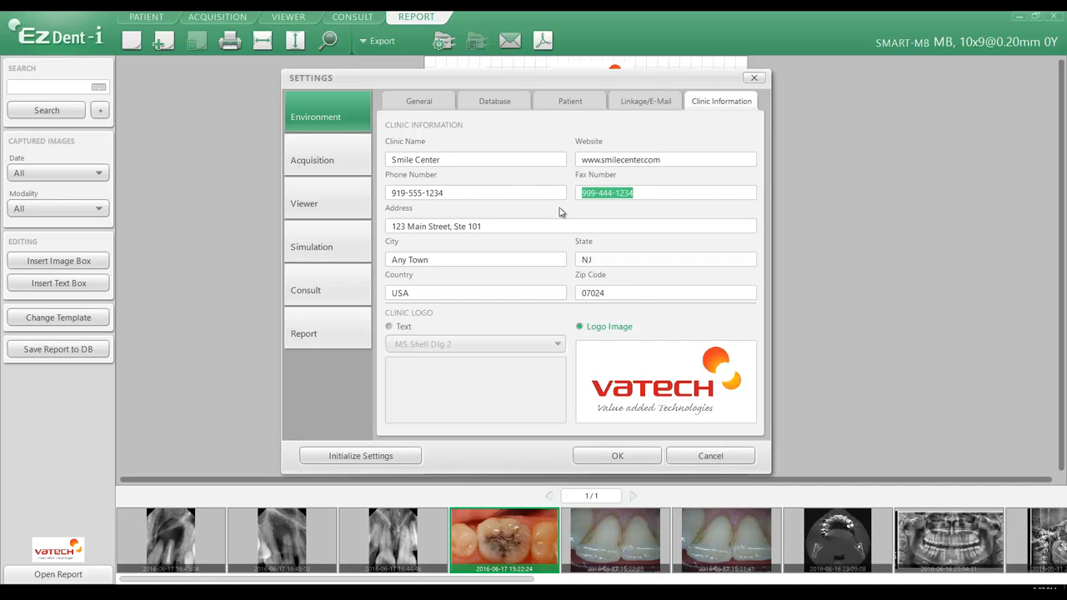
pyautogui.moveTo(485, 226); pyautogui.dragTo(292, 242)
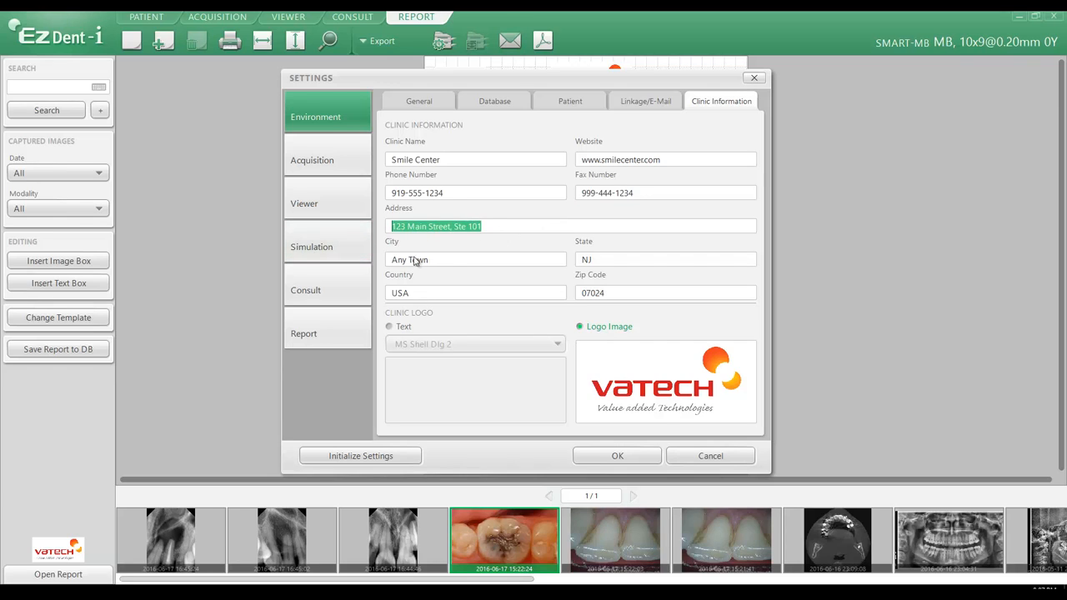
pyautogui.moveTo(439, 263); pyautogui.dragTo(387, 270)
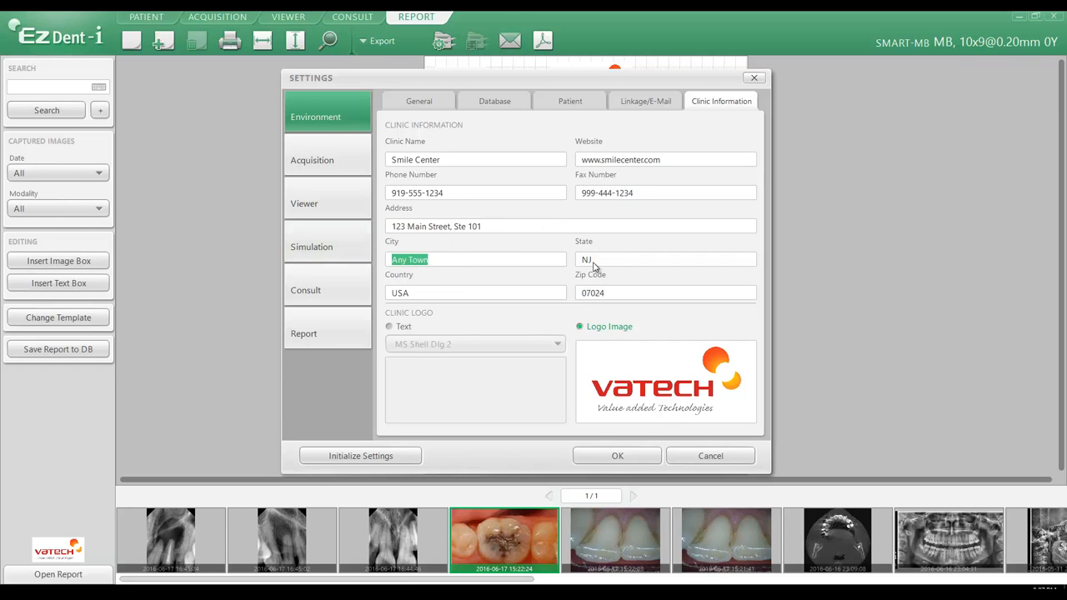
pyautogui.moveTo(593, 266); pyautogui.dragTo(500, 276)
pyautogui.moveTo(417, 298); pyautogui.dragTo(366, 304)
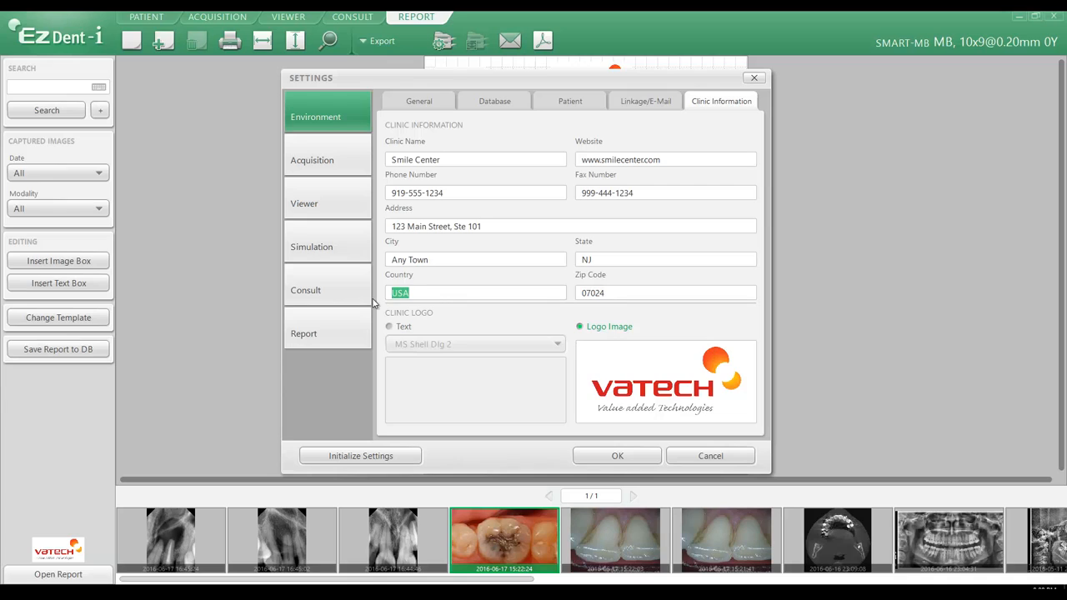
pyautogui.moveTo(622, 300); pyautogui.dragTo(553, 304)
pyautogui.click(395, 329)
pyautogui.click(442, 345)
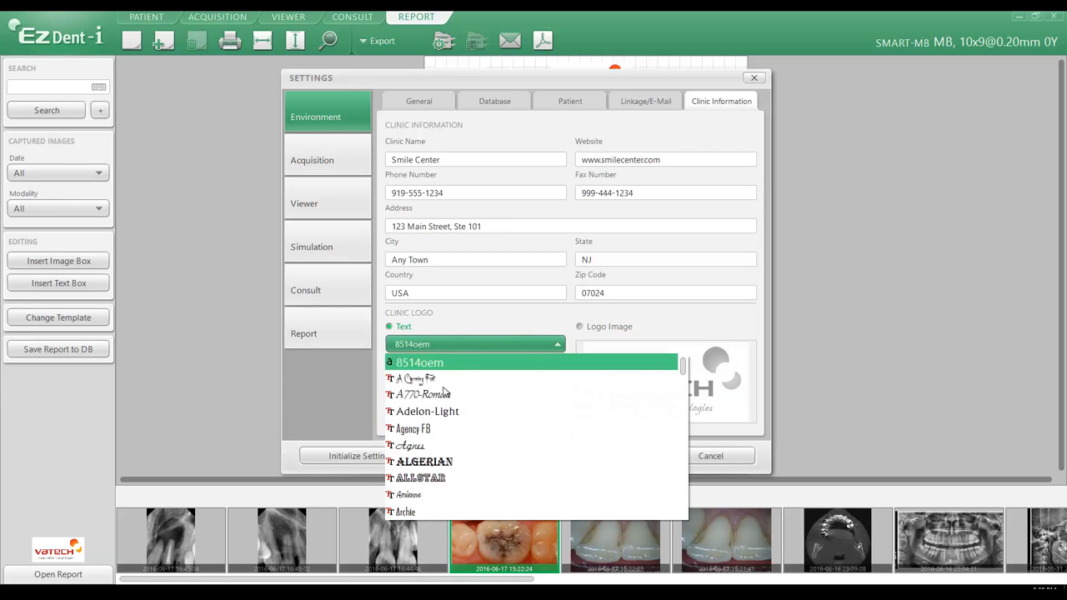
pyautogui.click(445, 512)
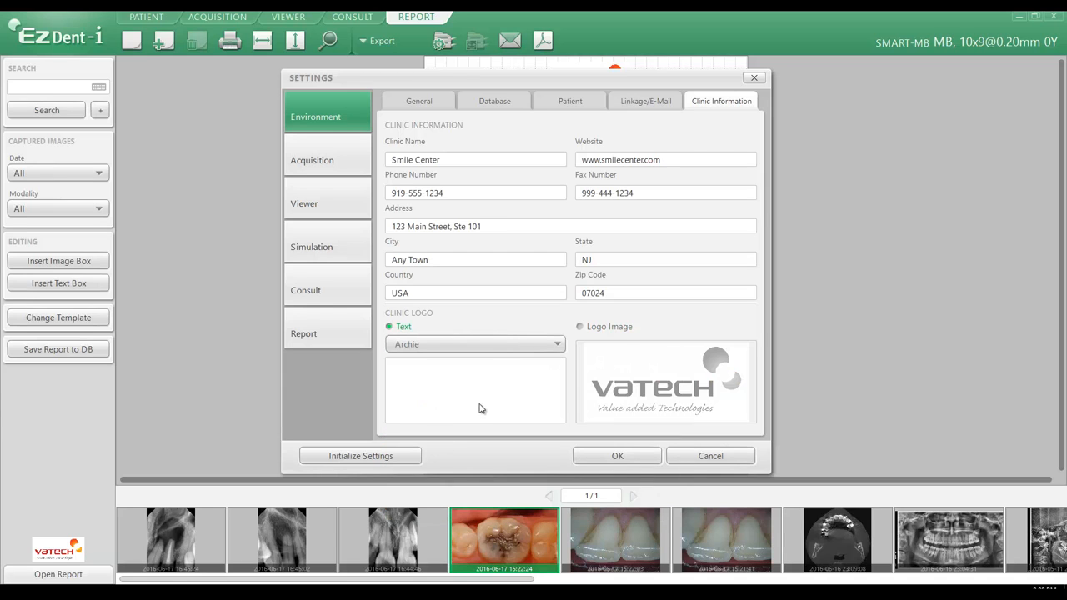
# Set the clinic logo to an image file from the Documents > Marketing > Logo folder and apply the settings
pyautogui.click(581, 329)
pyautogui.moveTo(615, 356)
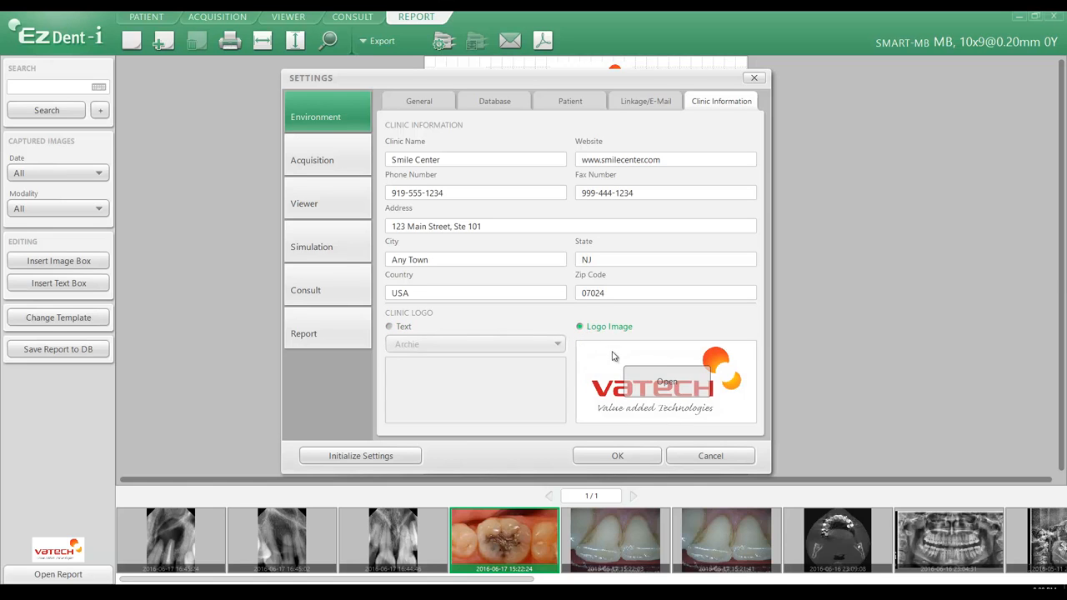
pyautogui.click(660, 385)
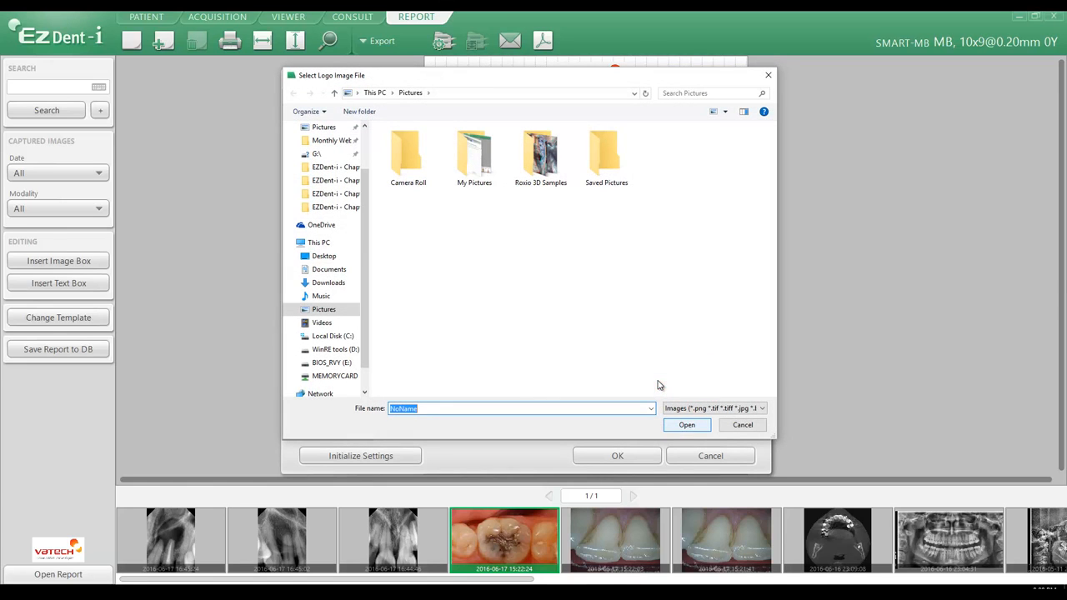
pyautogui.click(329, 269)
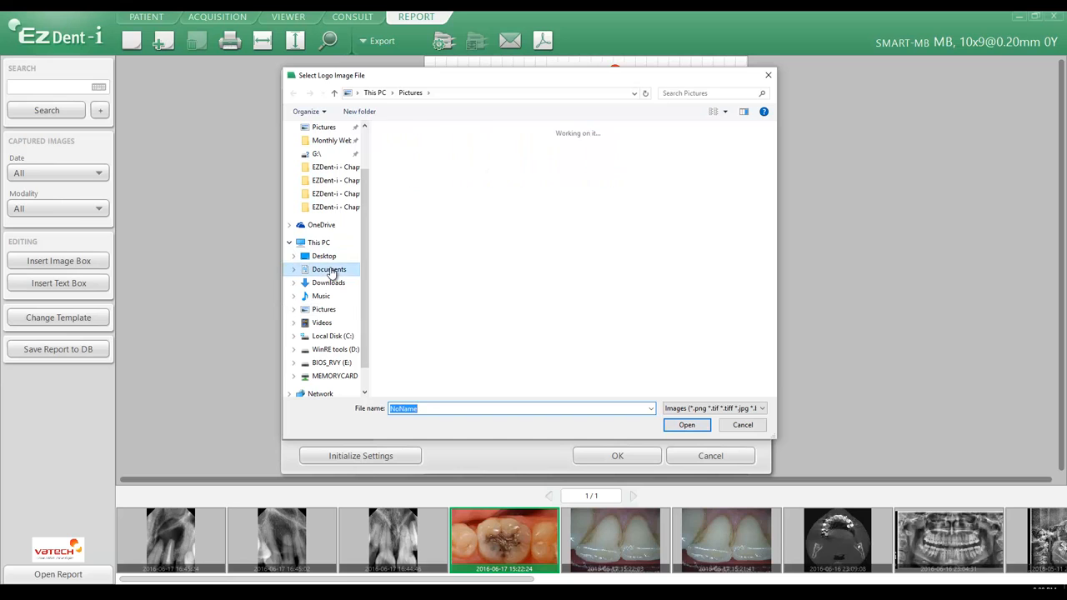
pyautogui.doubleClick(407, 187)
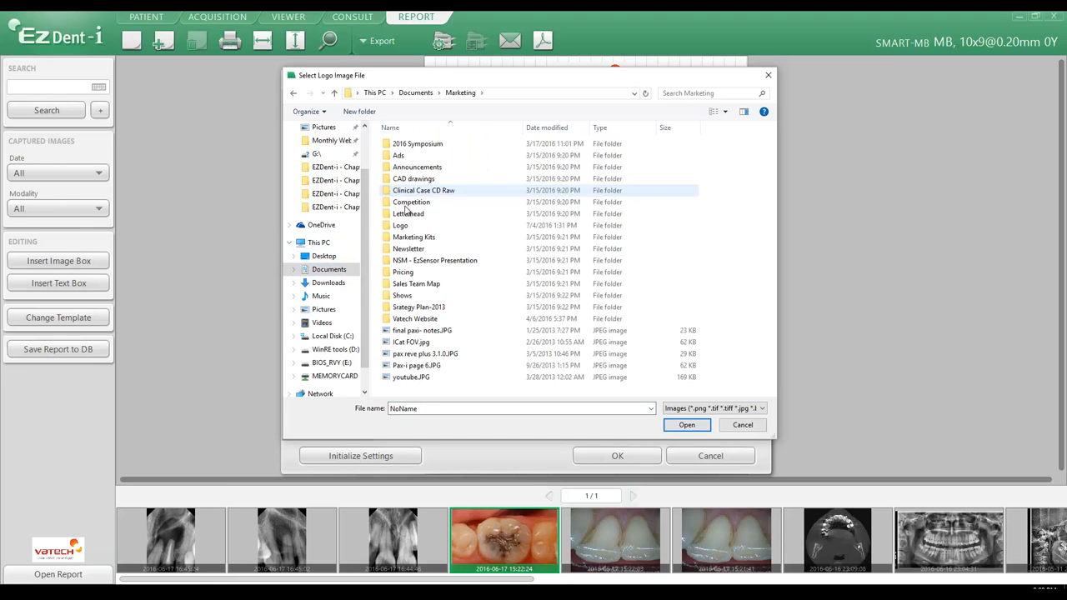
pyautogui.doubleClick(401, 225)
pyautogui.doubleClick(602, 163)
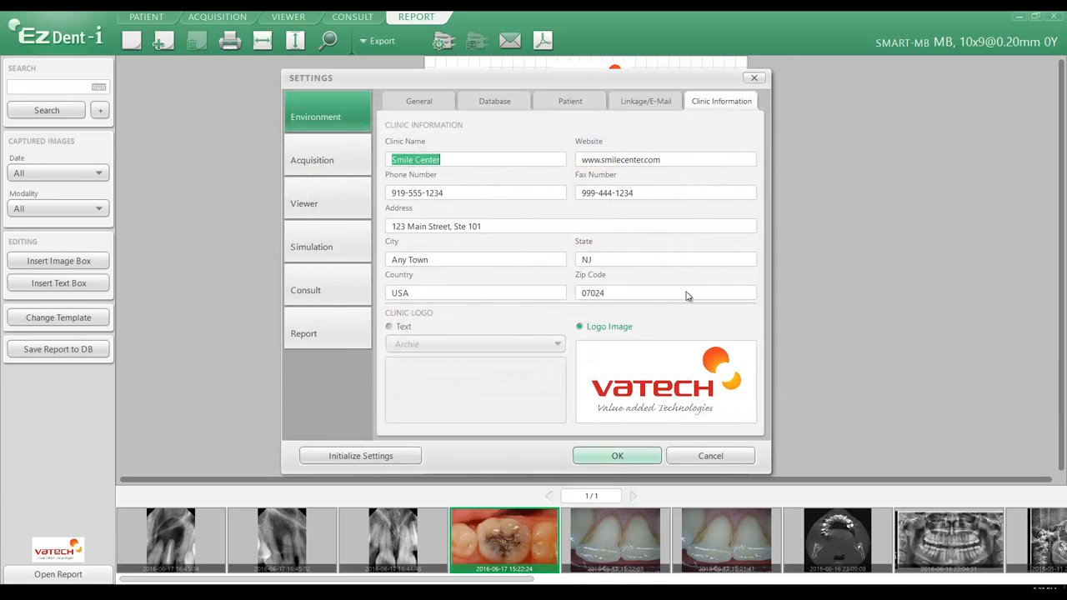
pyautogui.click(614, 456)
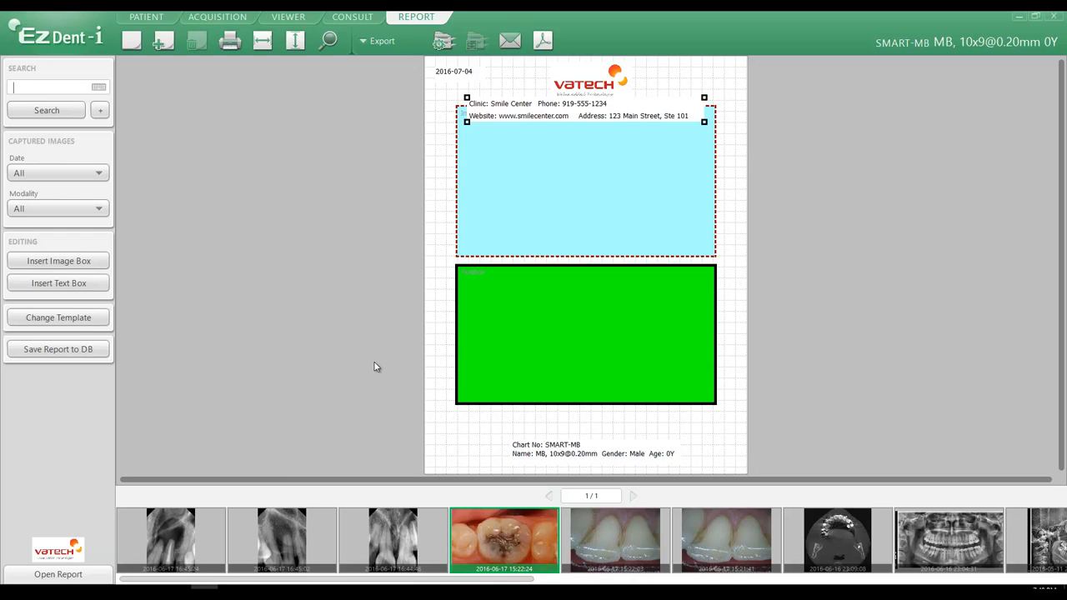
# Reopen the settings, check the clinic information, and set the report's default text box font color to black
pyautogui.click(56, 39)
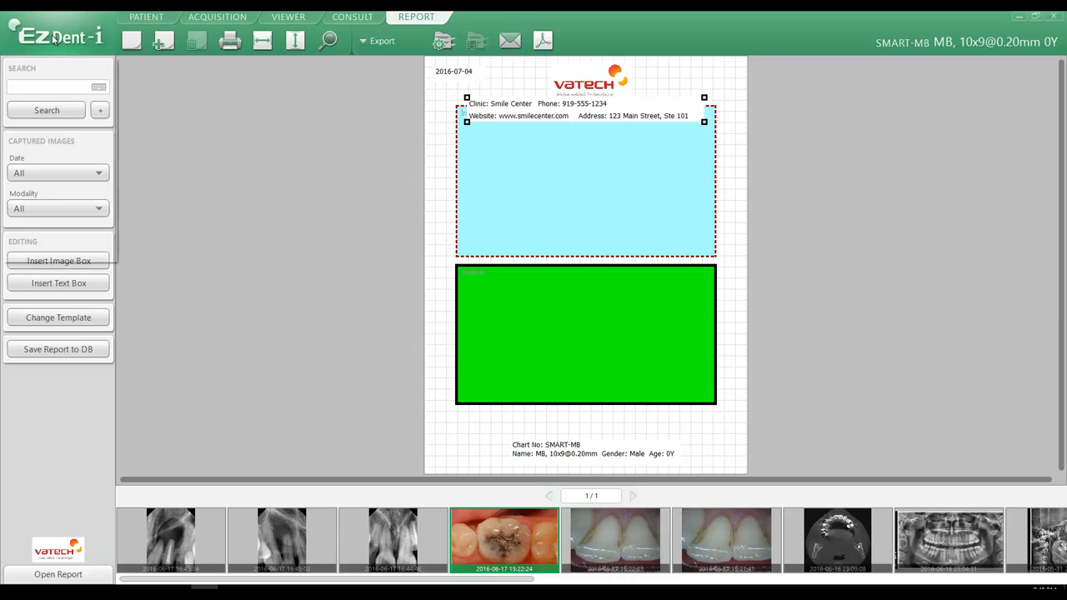
pyautogui.click(46, 187)
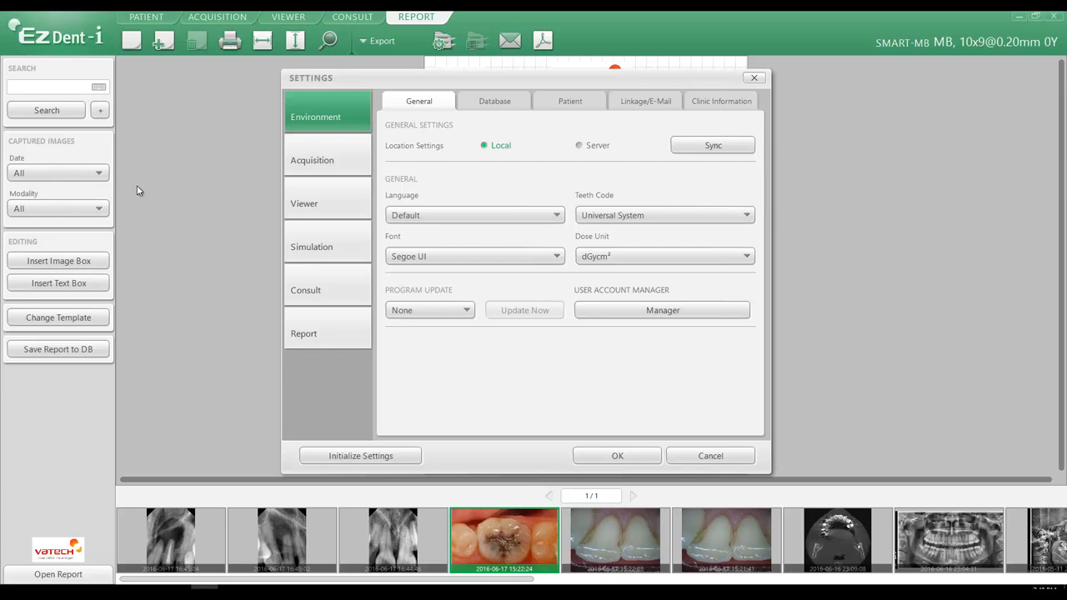
pyautogui.click(707, 101)
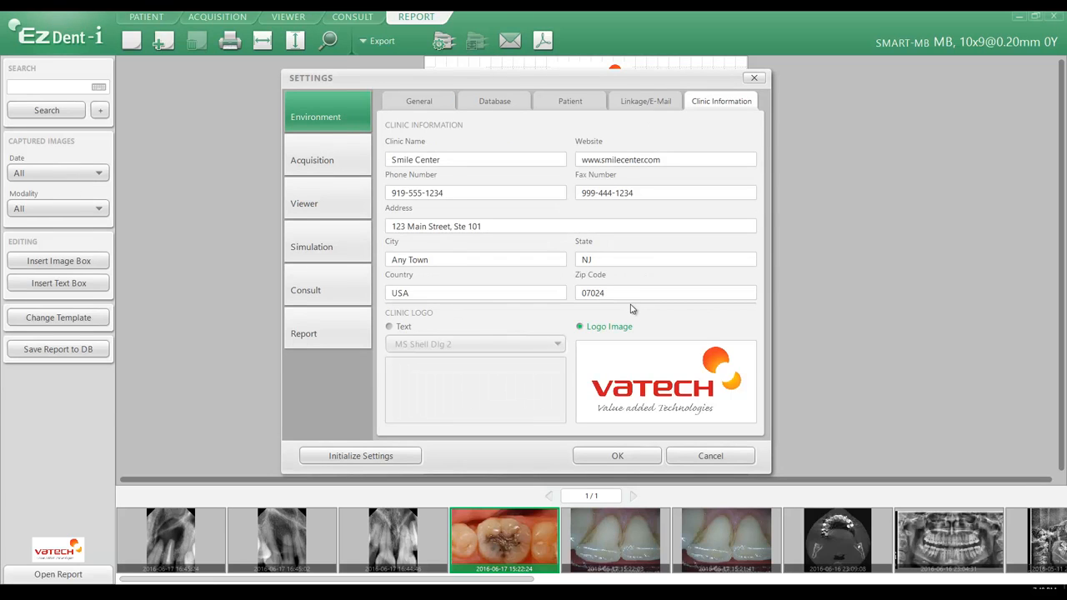
pyautogui.click(317, 341)
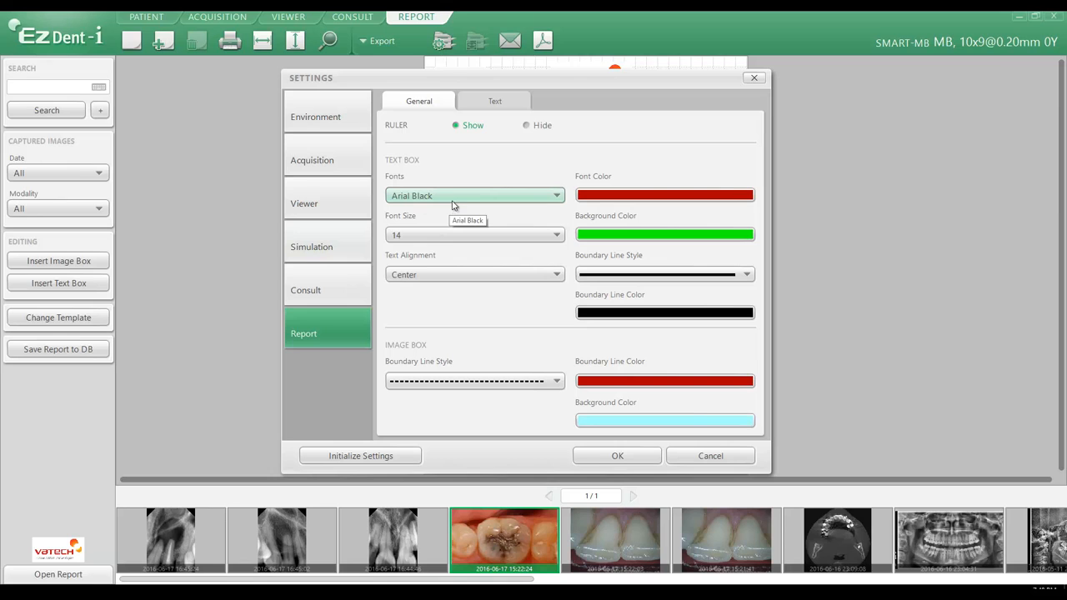
pyautogui.click(656, 198)
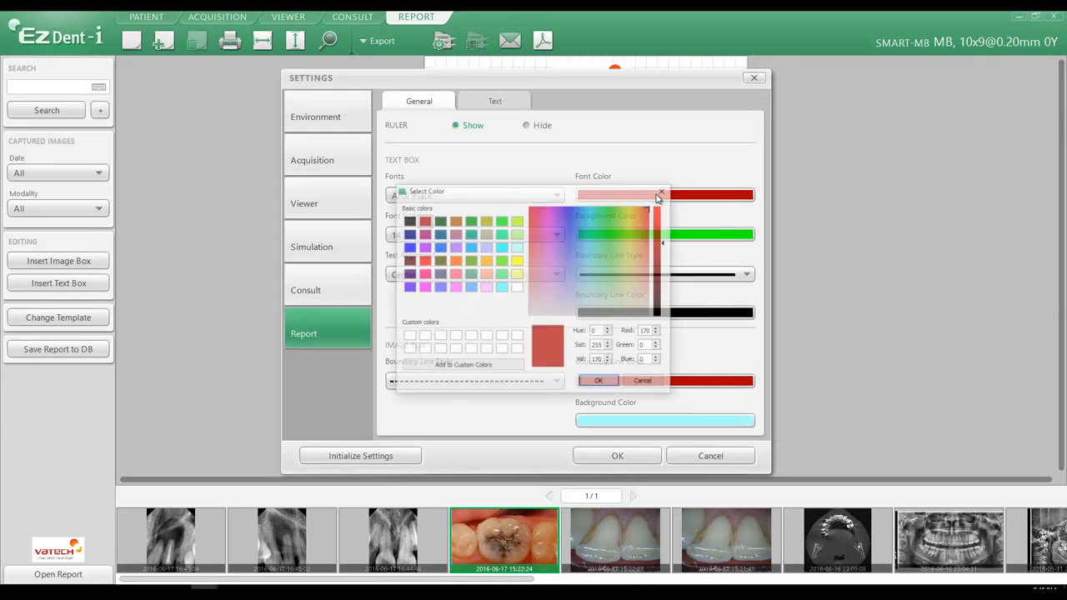
pyautogui.click(408, 221)
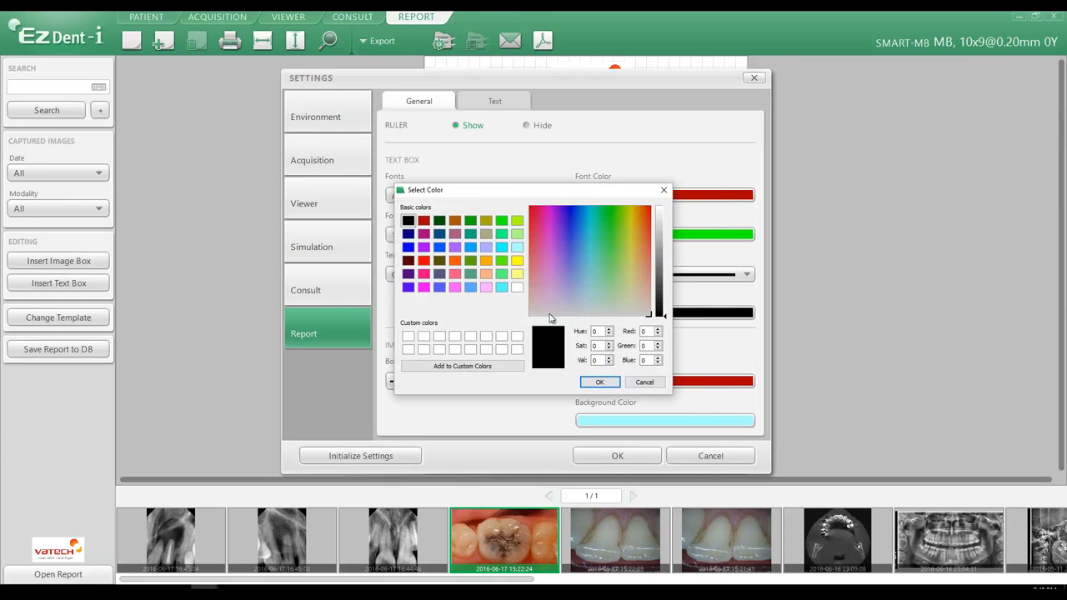
pyautogui.click(597, 382)
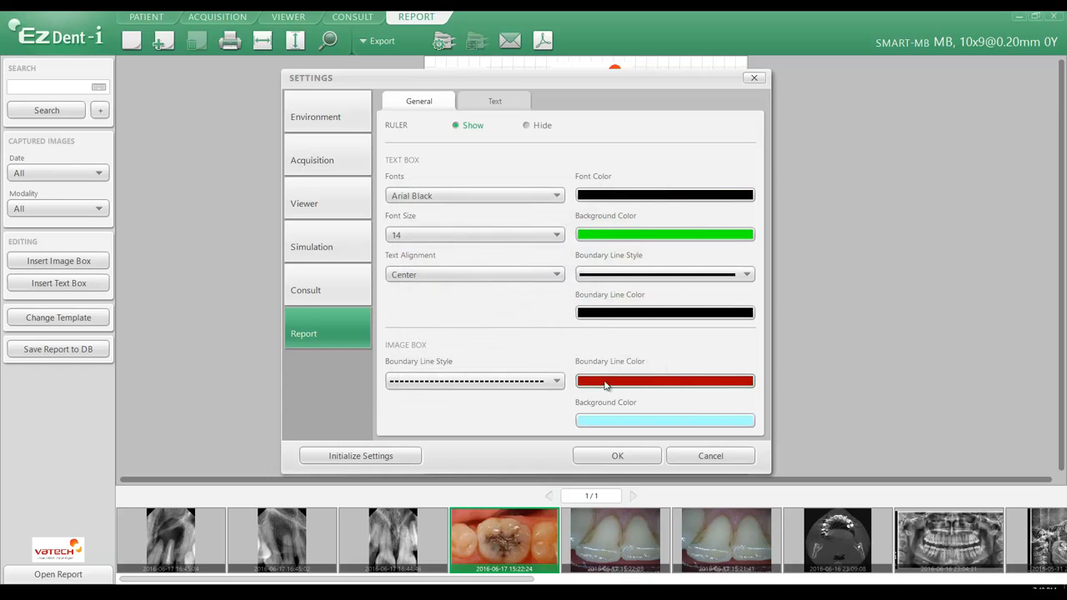
# Set the default text box font size to 12 and its background color to light cyan
pyautogui.click(415, 236)
pyautogui.click(406, 306)
pyautogui.click(597, 236)
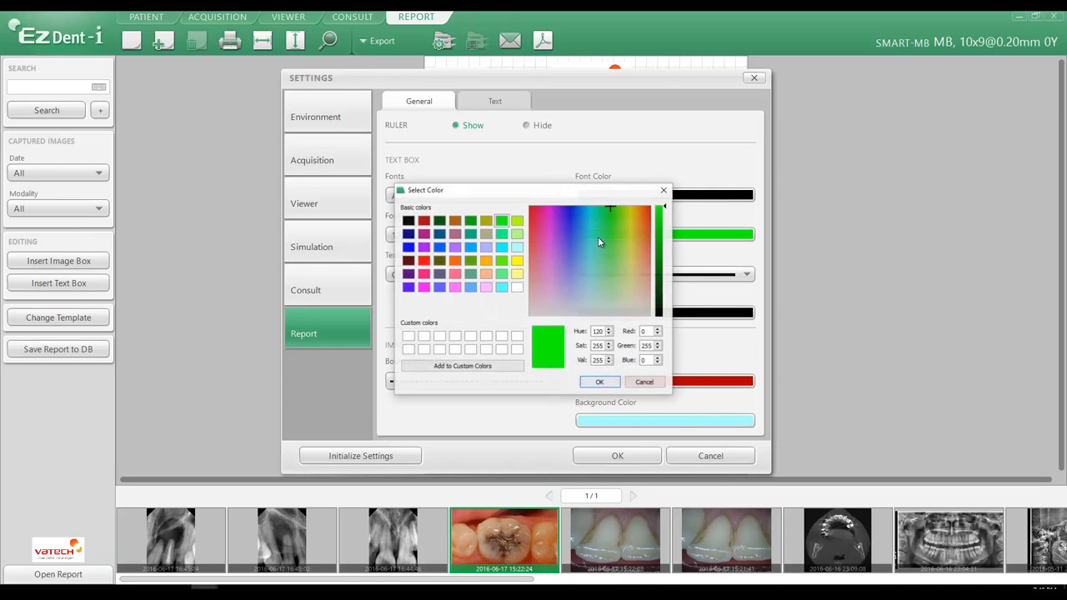
pyautogui.click(517, 249)
pyautogui.click(599, 383)
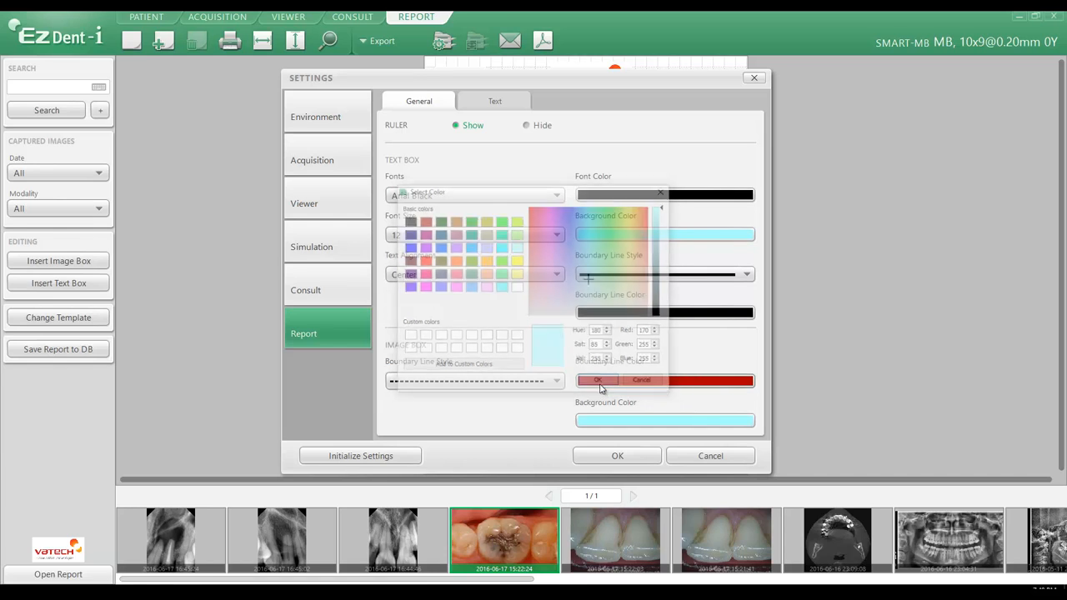
# Set the default text box alignment to Left and its boundary line style to a thin solid line
pyautogui.click(448, 281)
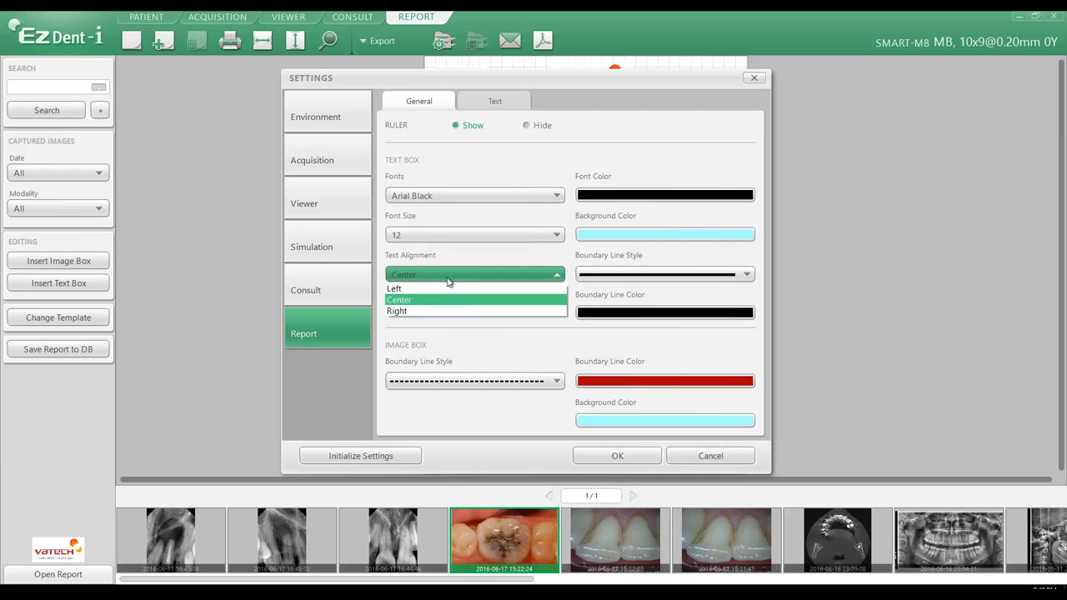
pyautogui.click(443, 291)
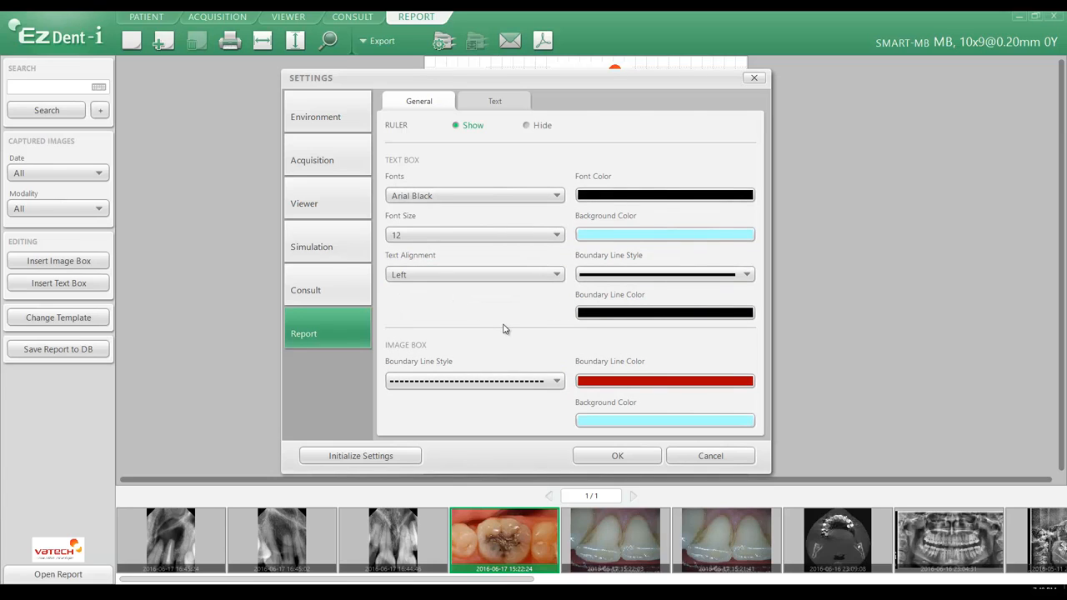
pyautogui.click(664, 276)
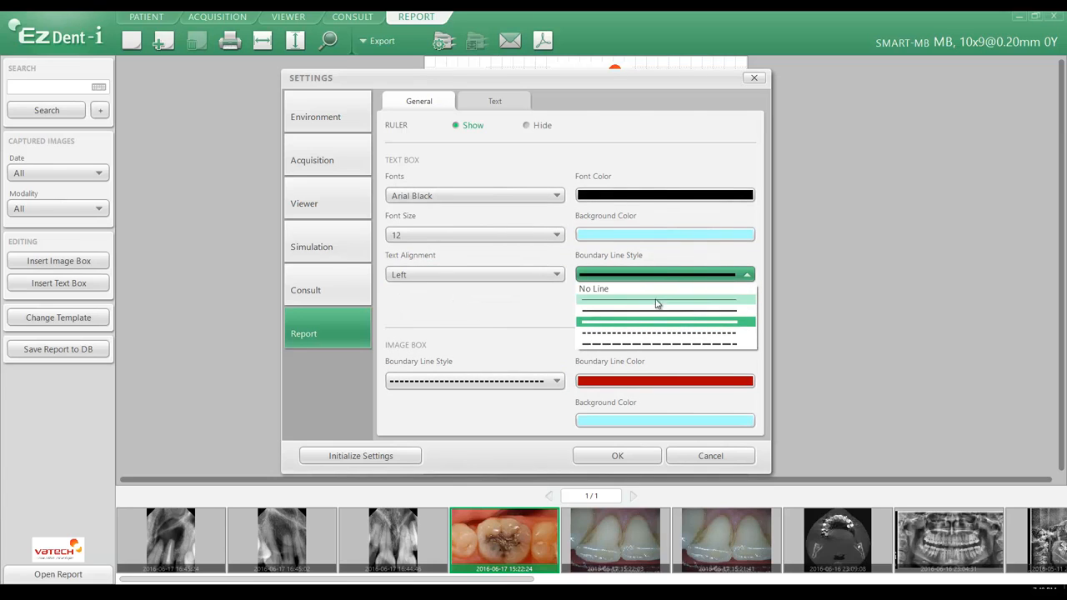
pyautogui.click(658, 310)
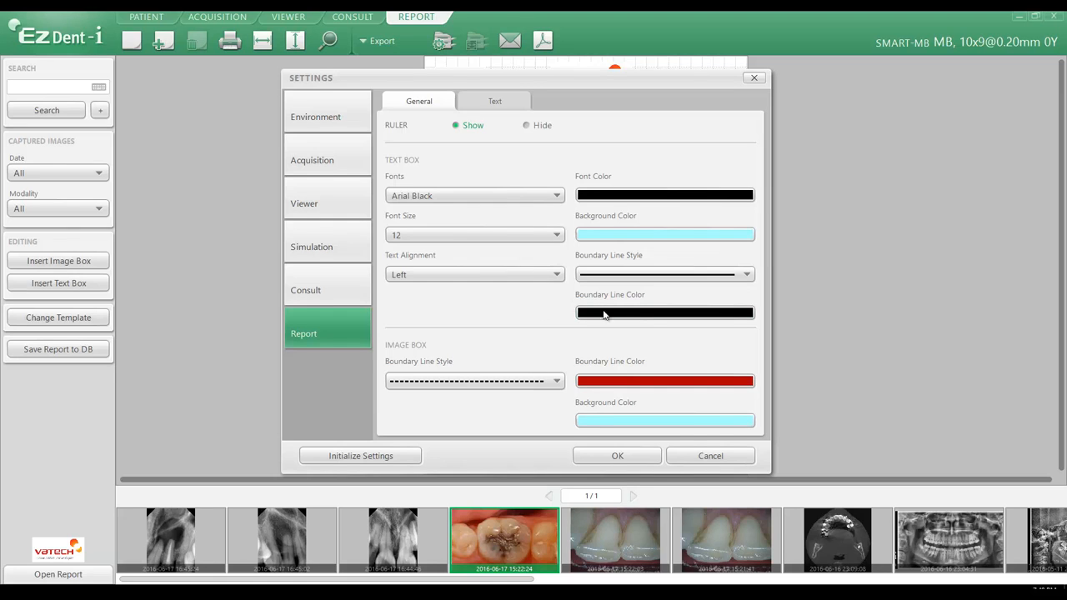
# Set the default text box boundary line color to dark gray (RGB 85, 85, 85)
pyautogui.click(645, 314)
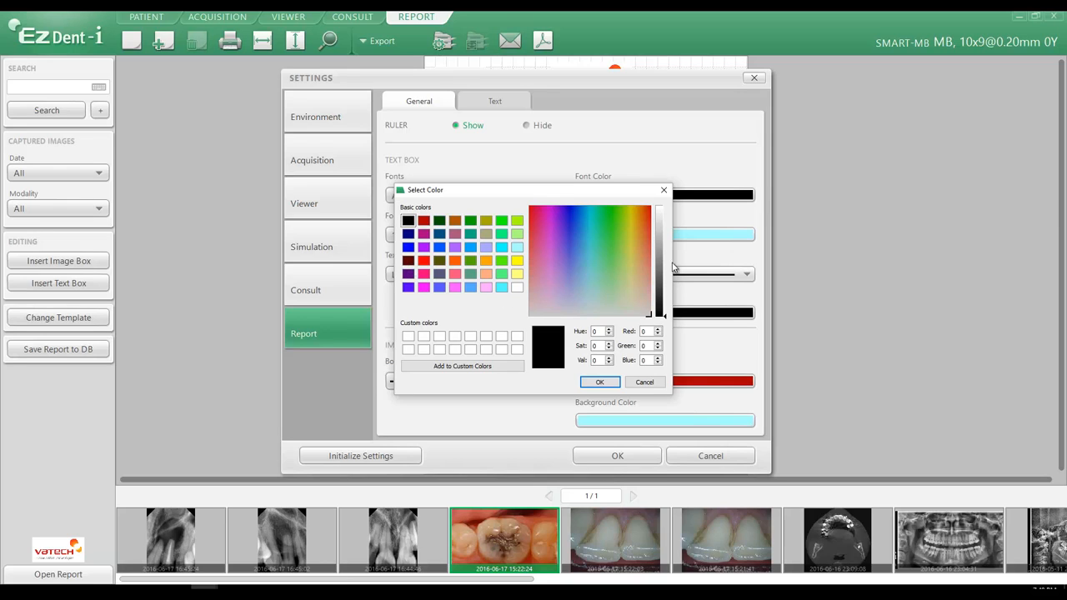
pyautogui.click(659, 285)
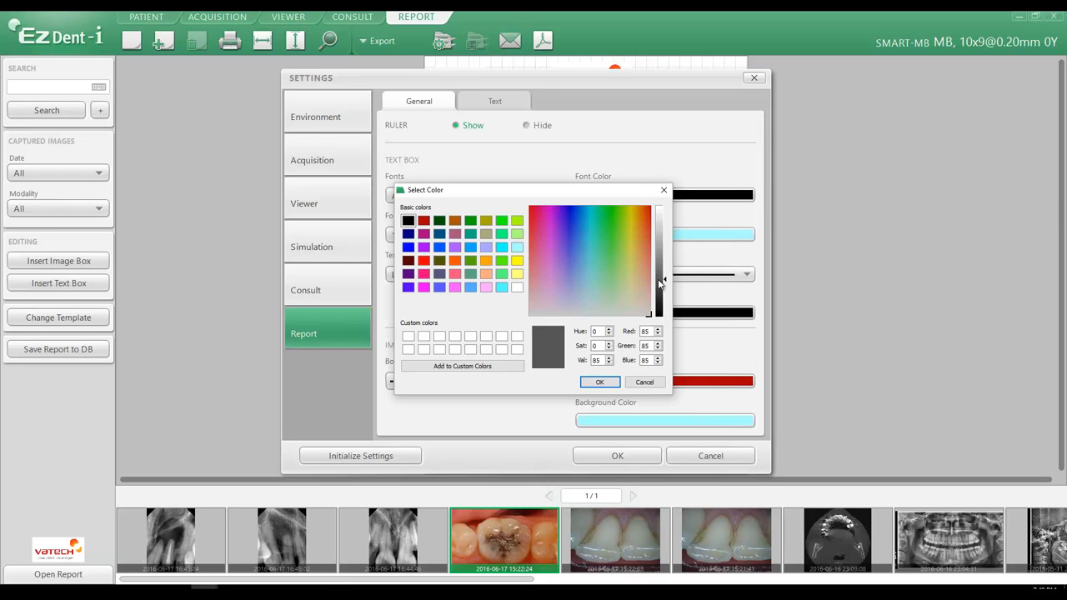
pyautogui.click(599, 382)
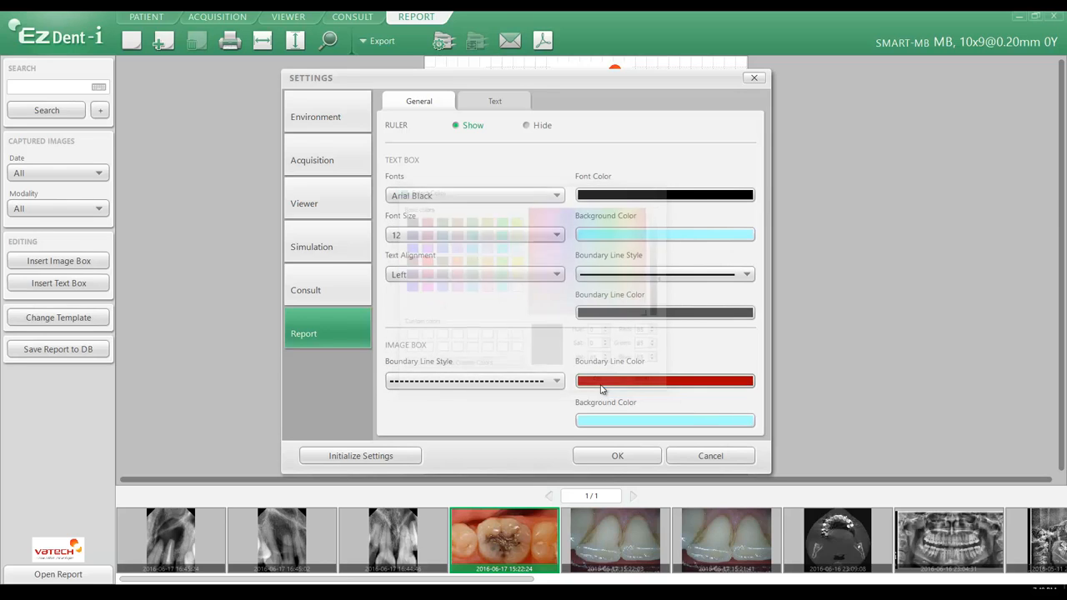
# Set the image box boundary line style to solid and its boundary color to dark gray (RGB 66, 66, 66)
pyautogui.click(449, 382)
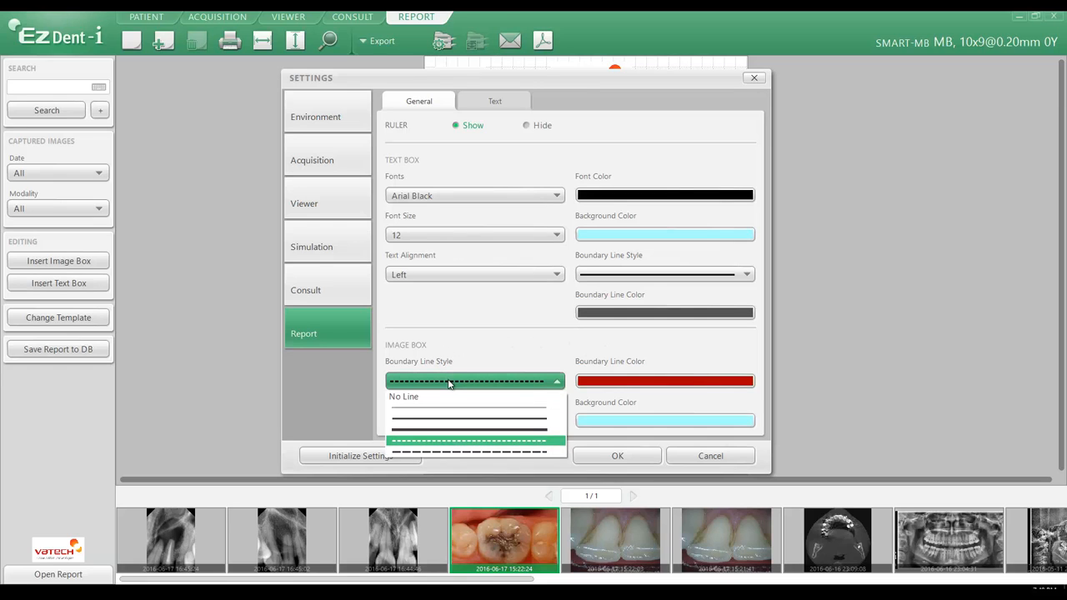
pyautogui.click(428, 422)
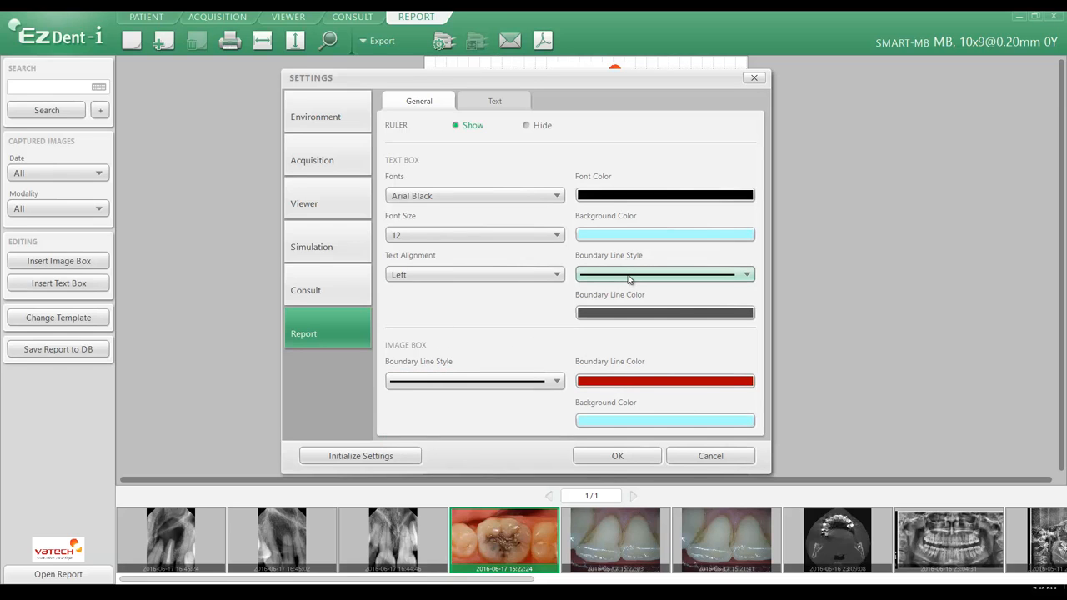
pyautogui.click(614, 382)
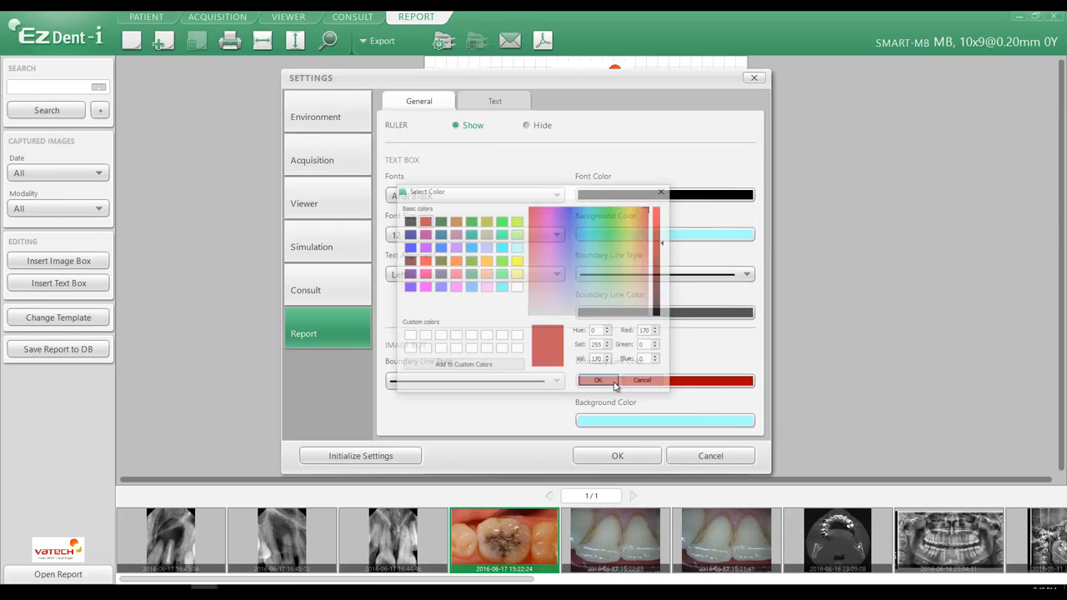
pyautogui.click(408, 220)
pyautogui.click(662, 289)
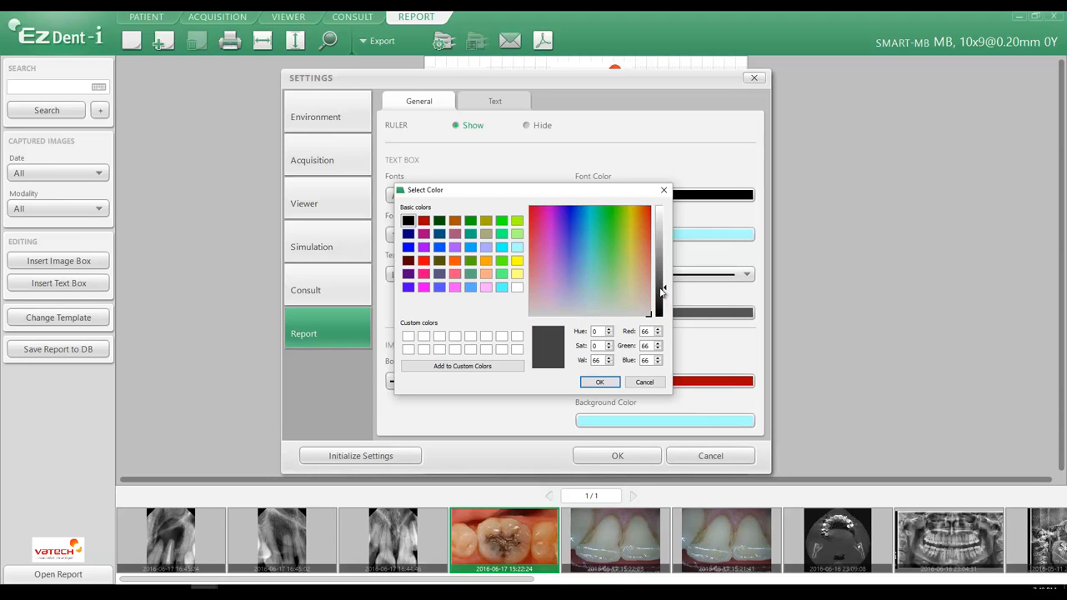
pyautogui.click(599, 381)
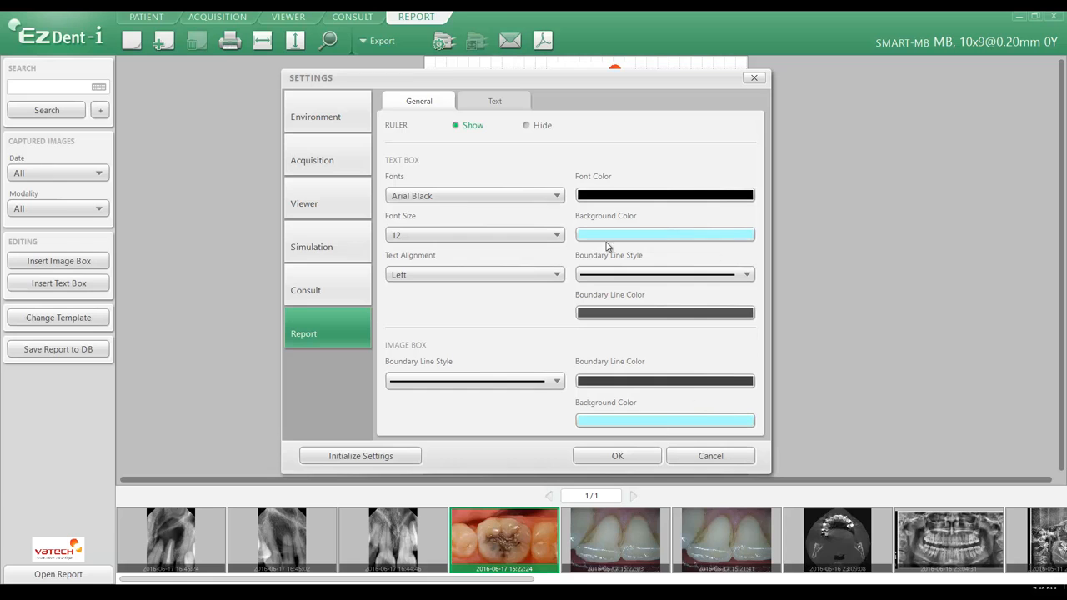
# Apply the report settings and create a new report, discarding the current report's changes
pyautogui.click(617, 456)
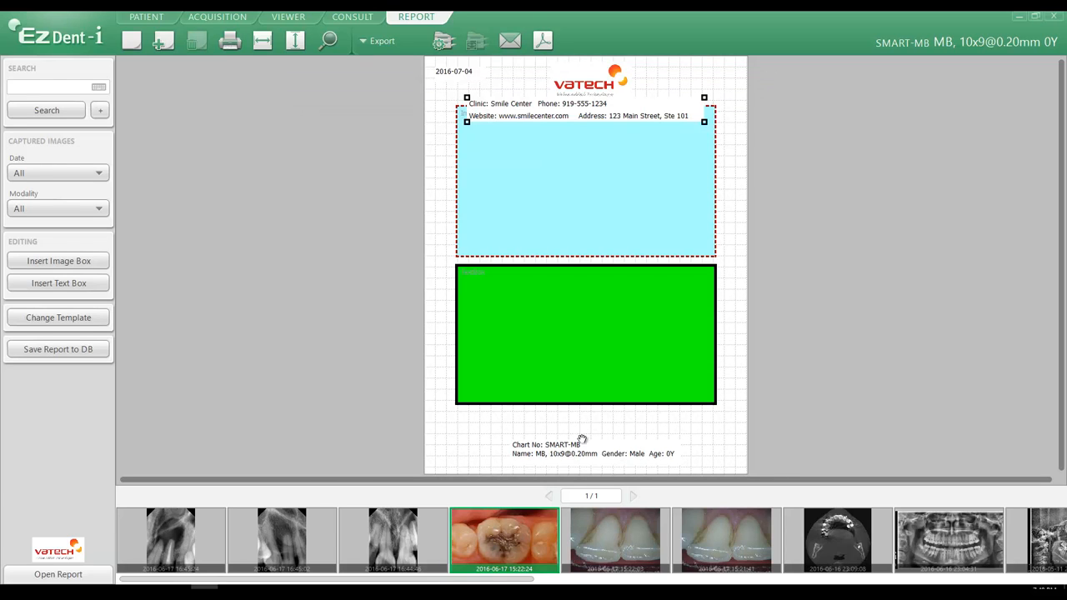
pyautogui.click(133, 47)
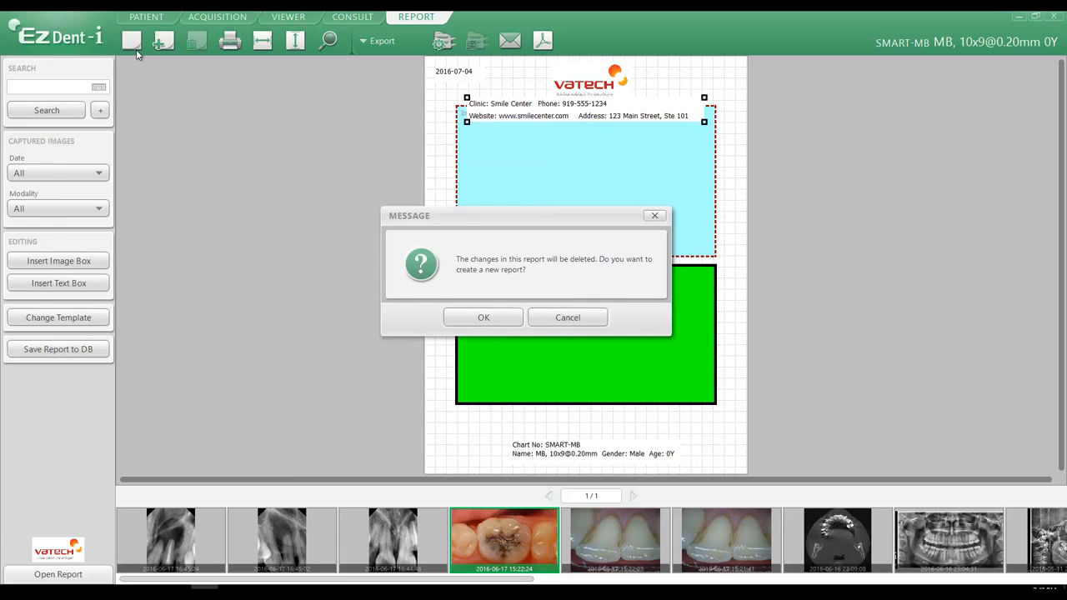
pyautogui.click(469, 315)
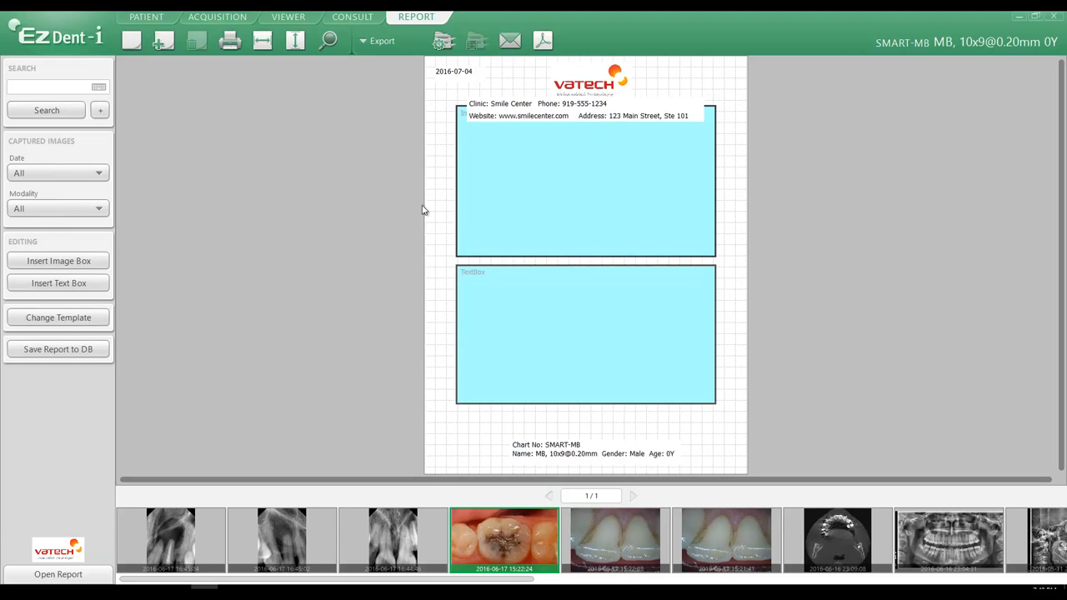